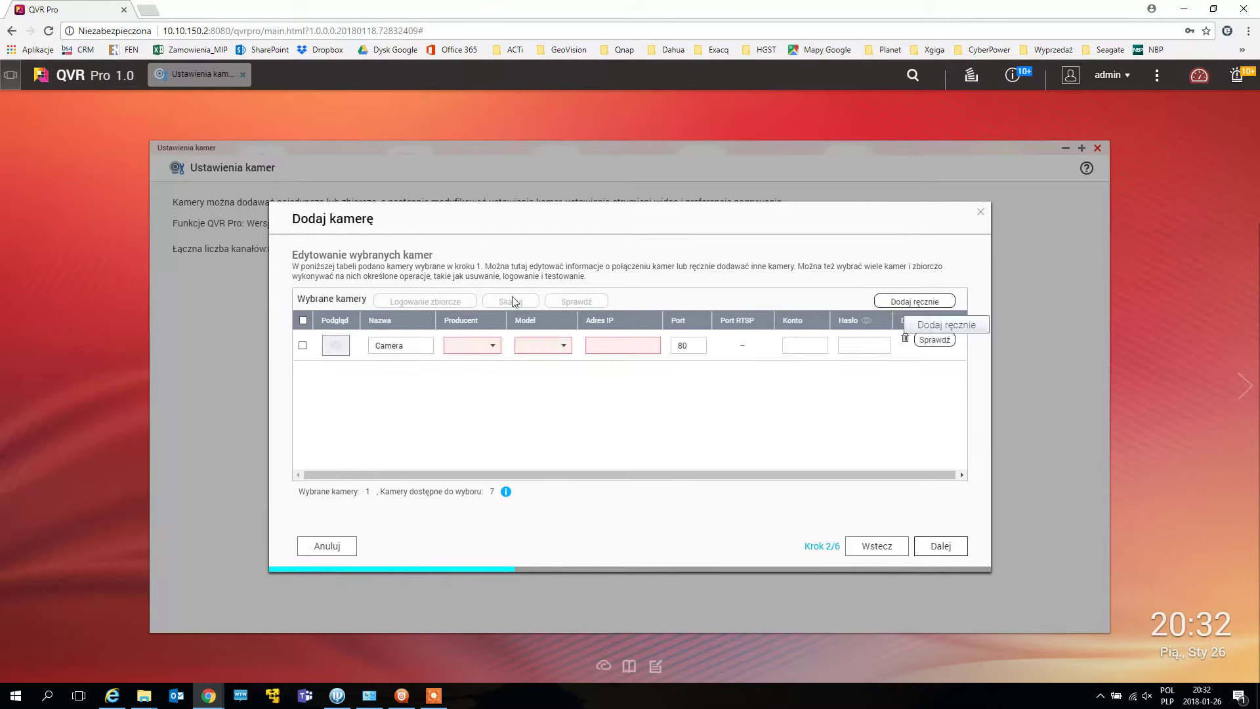
Name the new camera HFW5231EP and set its manufacturer to DAHUA
double_click(371, 345)
type("HFW5231EP")
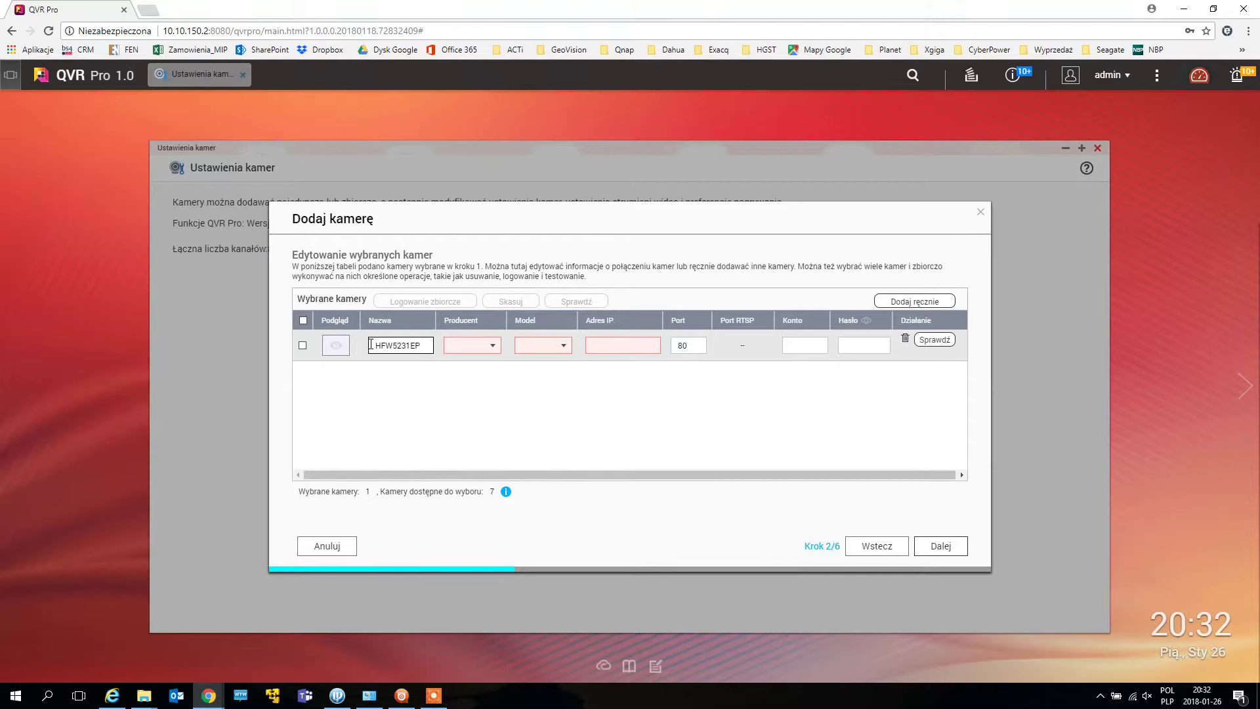
left_click(491, 345)
scroll(489, 450, "down", 2)
scroll(489, 450, "down", 5)
scroll(477, 446, "up", 2)
left_click(470, 414)
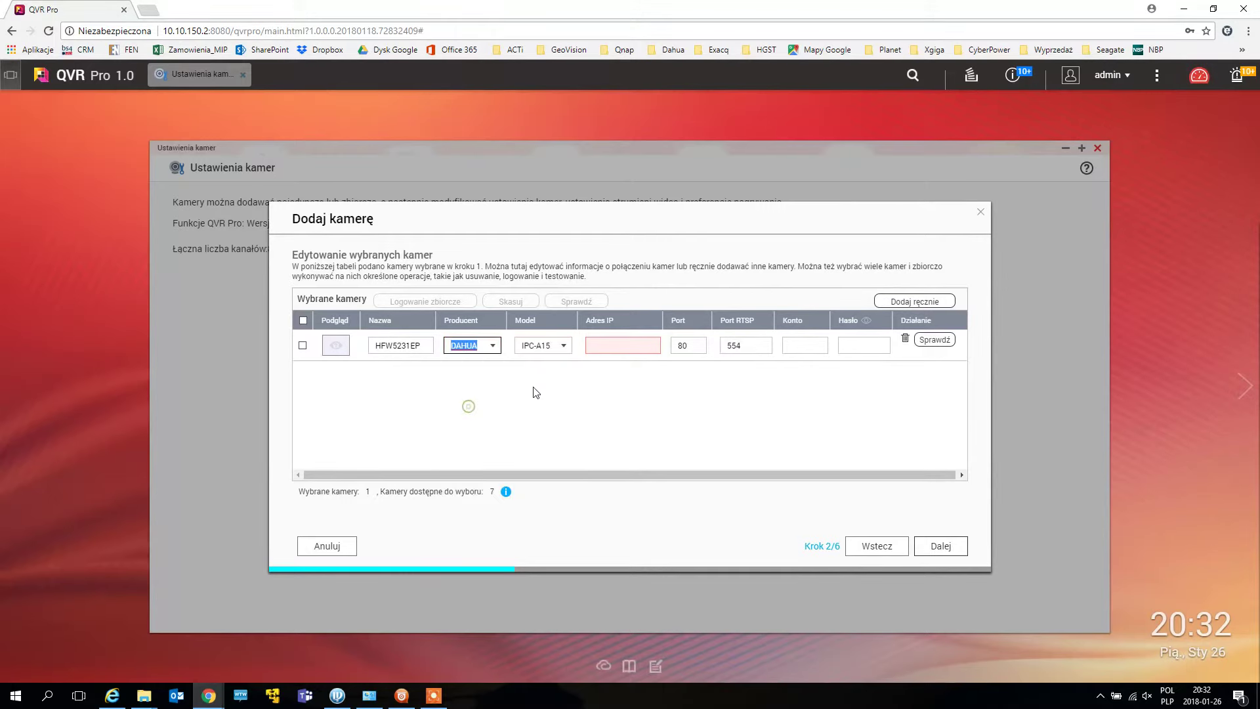
Set the camera's model to IPC-HFW5231E-Z
left_click(567, 348)
scroll(574, 467, "down", 10)
scroll(577, 478, "down", 8)
scroll(578, 478, "down", 8)
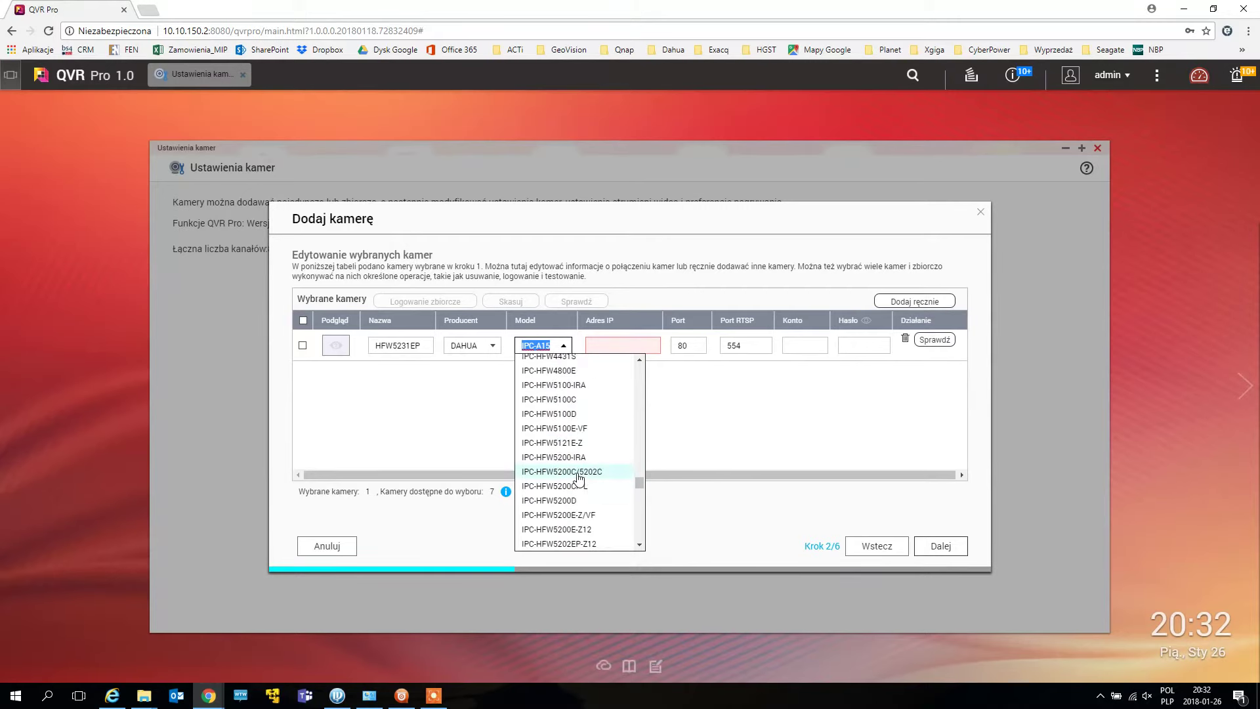
scroll(577, 478, "down", 5)
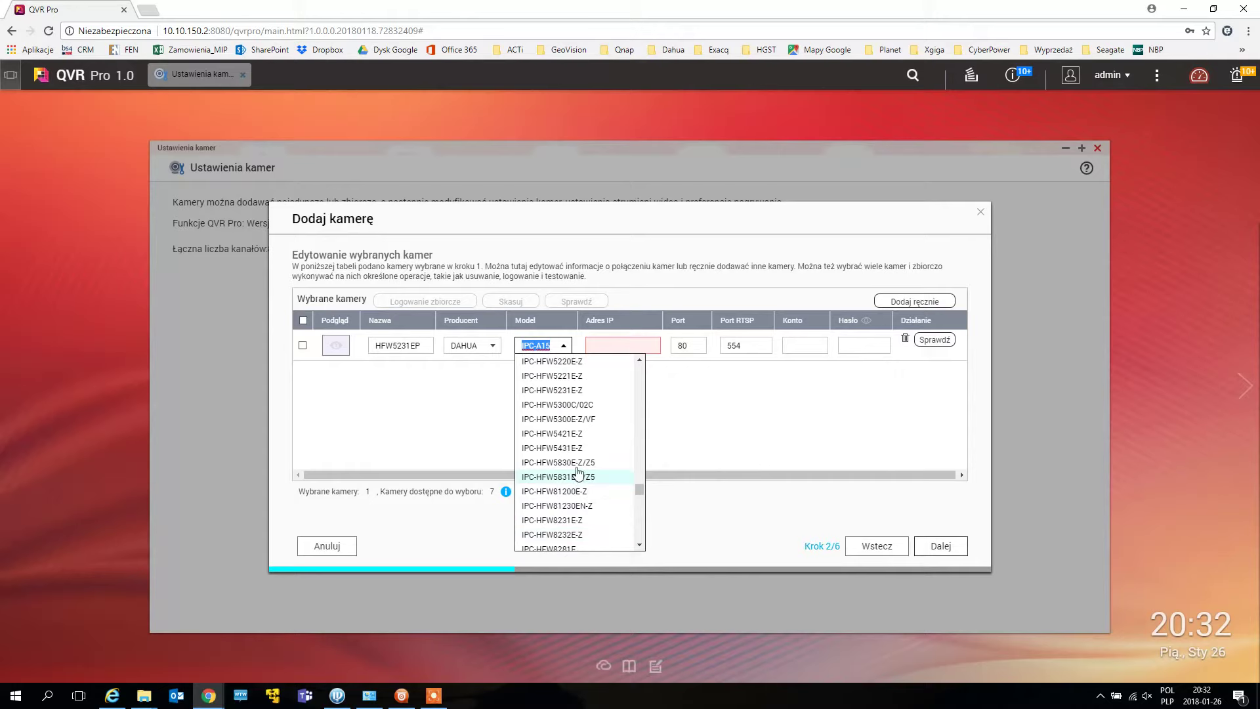
left_click(573, 391)
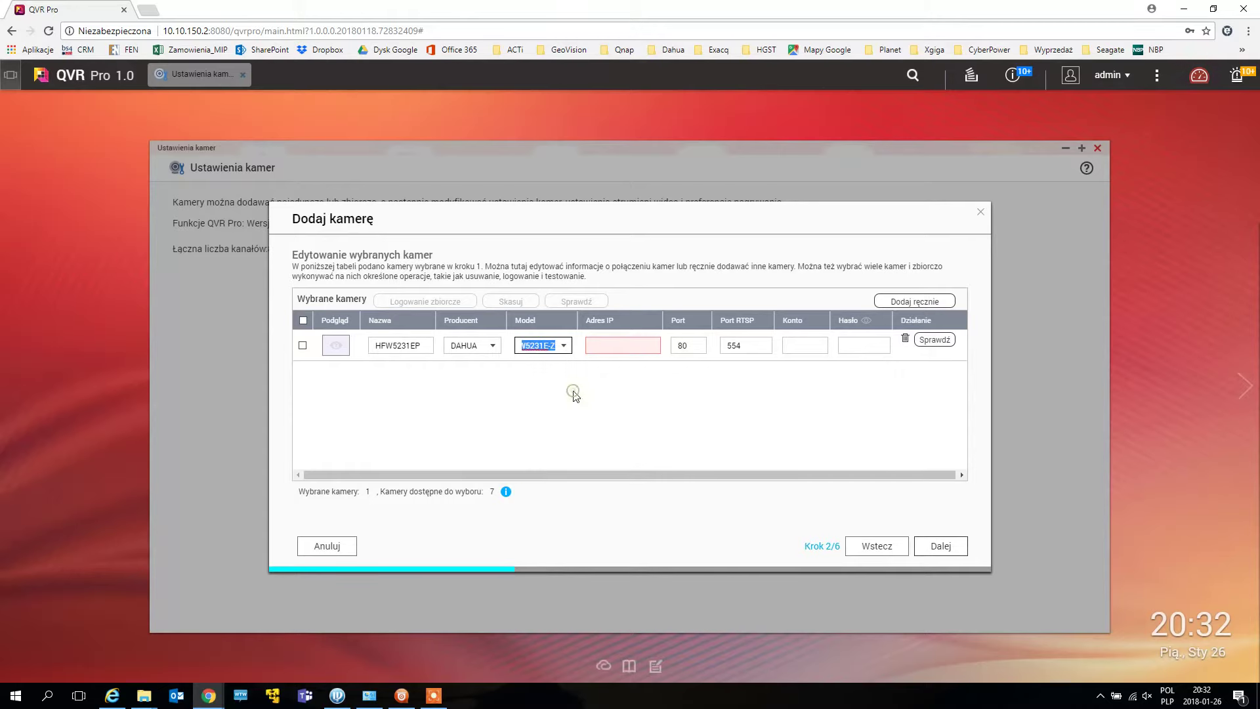
Enter the camera's IP address 10.10.150.57, the account admin and the account password, and test the connection
left_click(625, 346)
type("10.10.150.57")
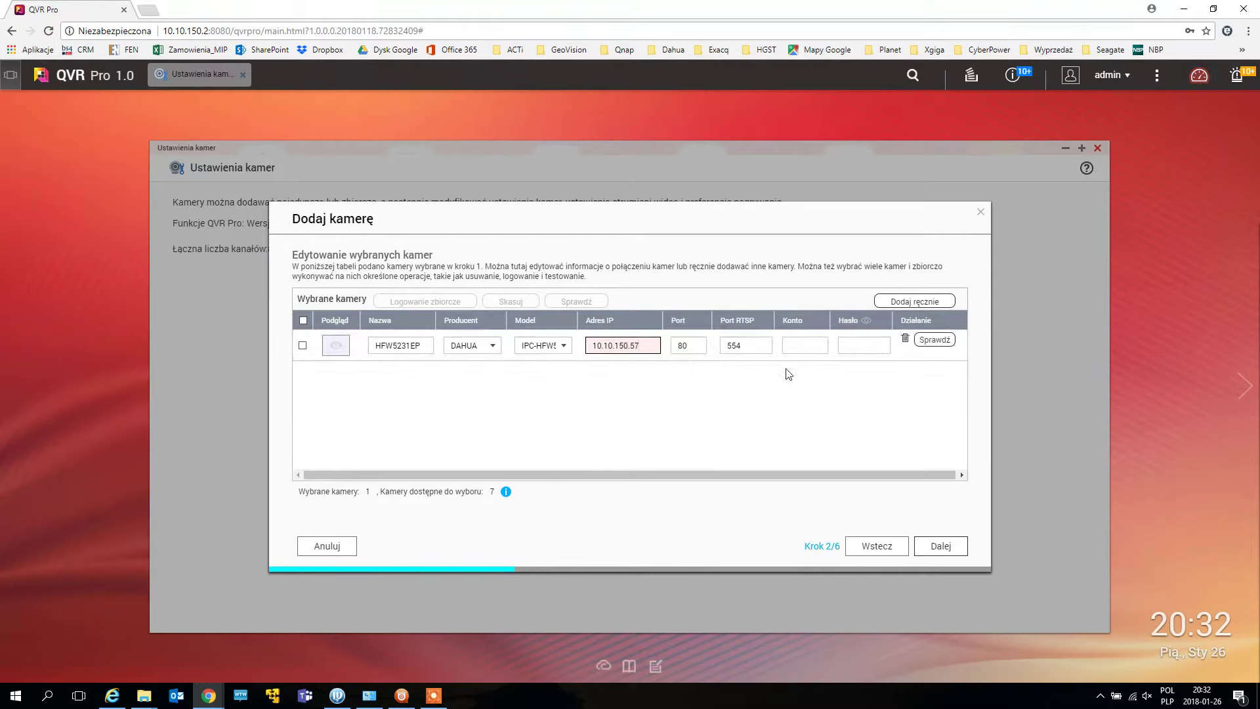
left_click(800, 345)
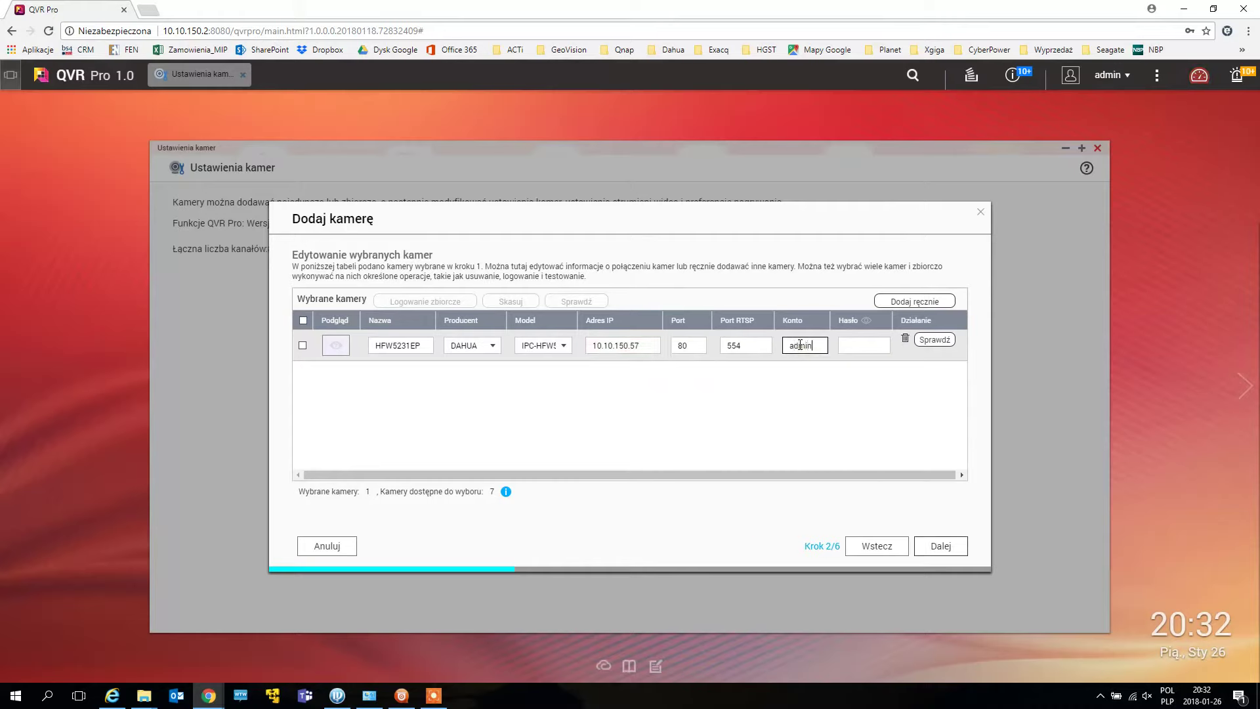
left_click(852, 344)
left_click(935, 340)
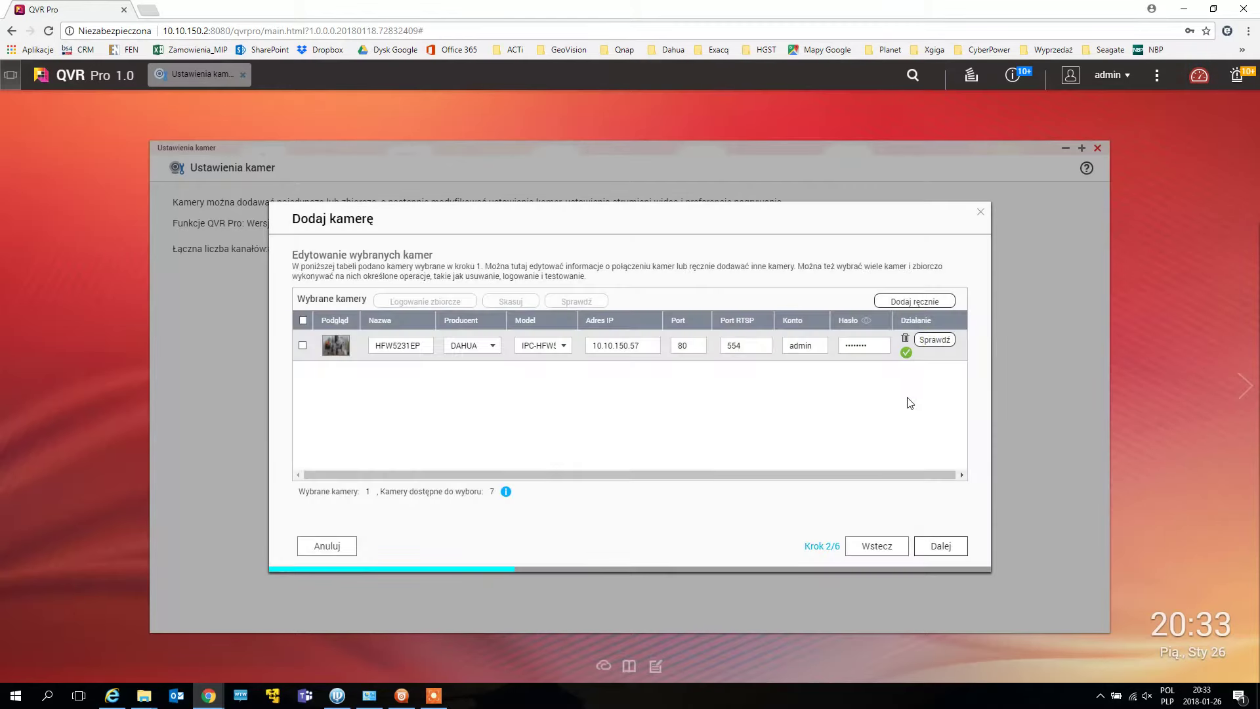
Choose to edit the camera settings now, and rename the first video stream to Main Stream
left_click(941, 546)
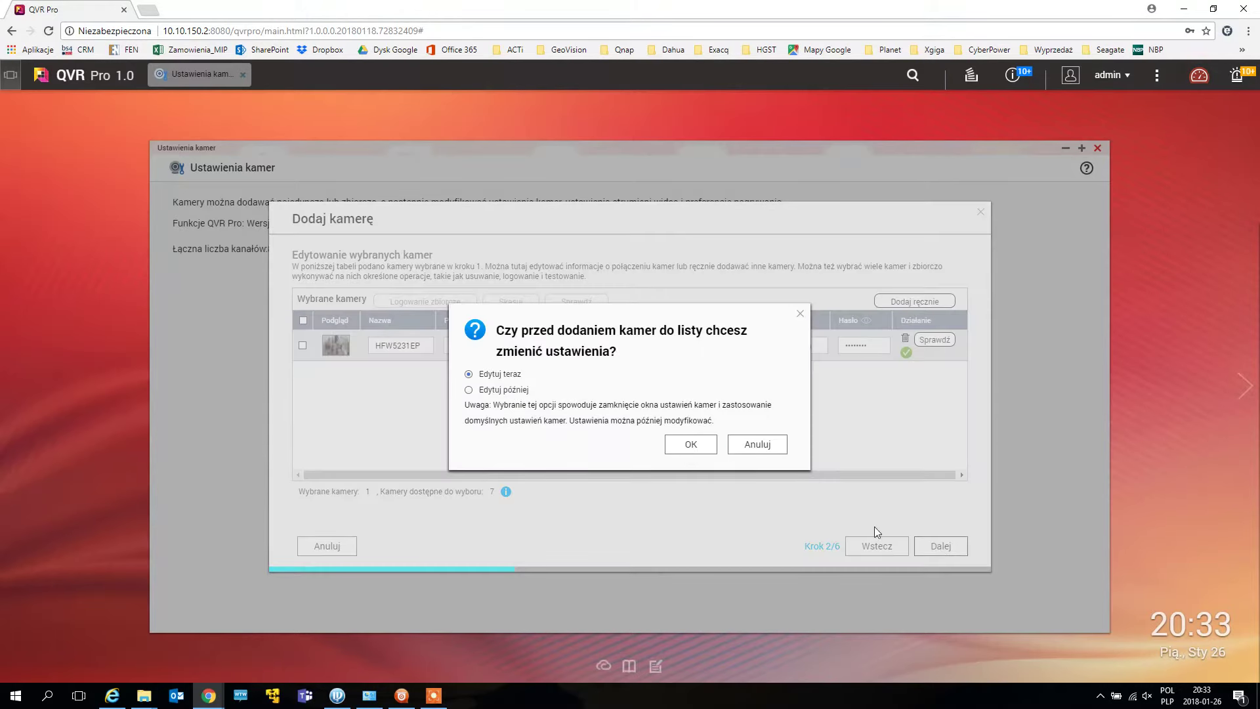
left_click(691, 445)
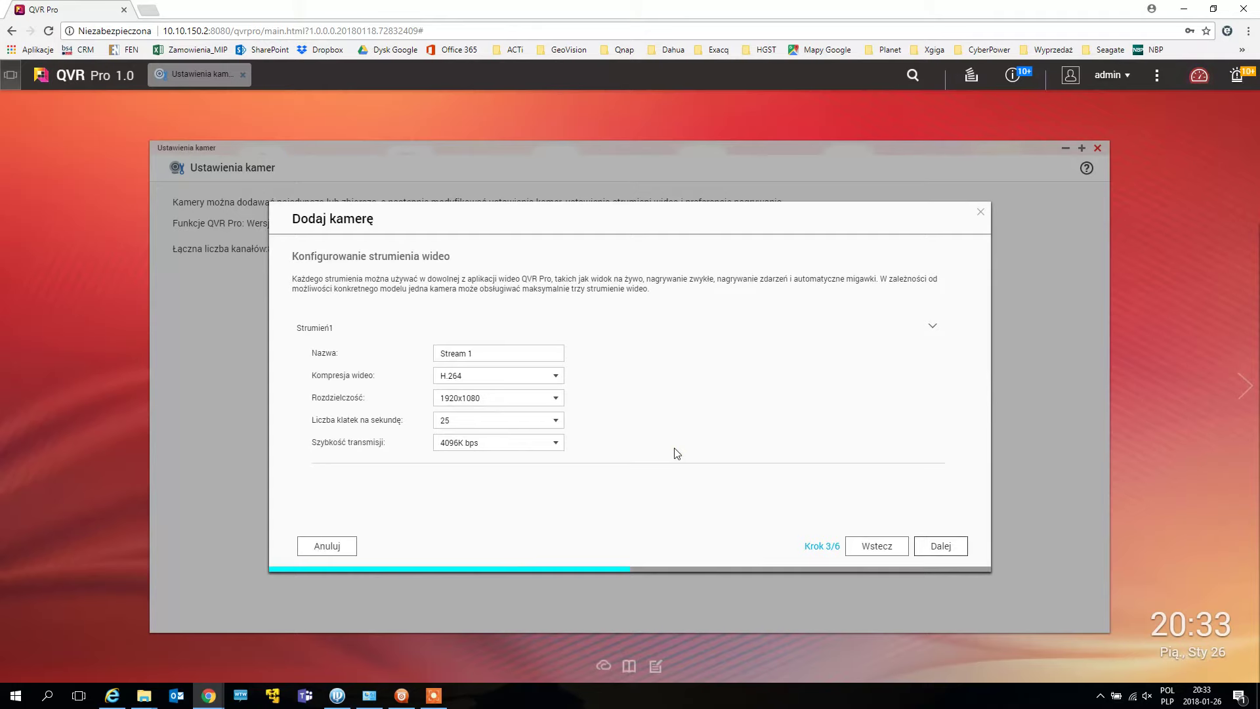
left_click_drag(469, 353, 416, 364)
type("Main")
left_click(931, 326)
left_click(931, 326)
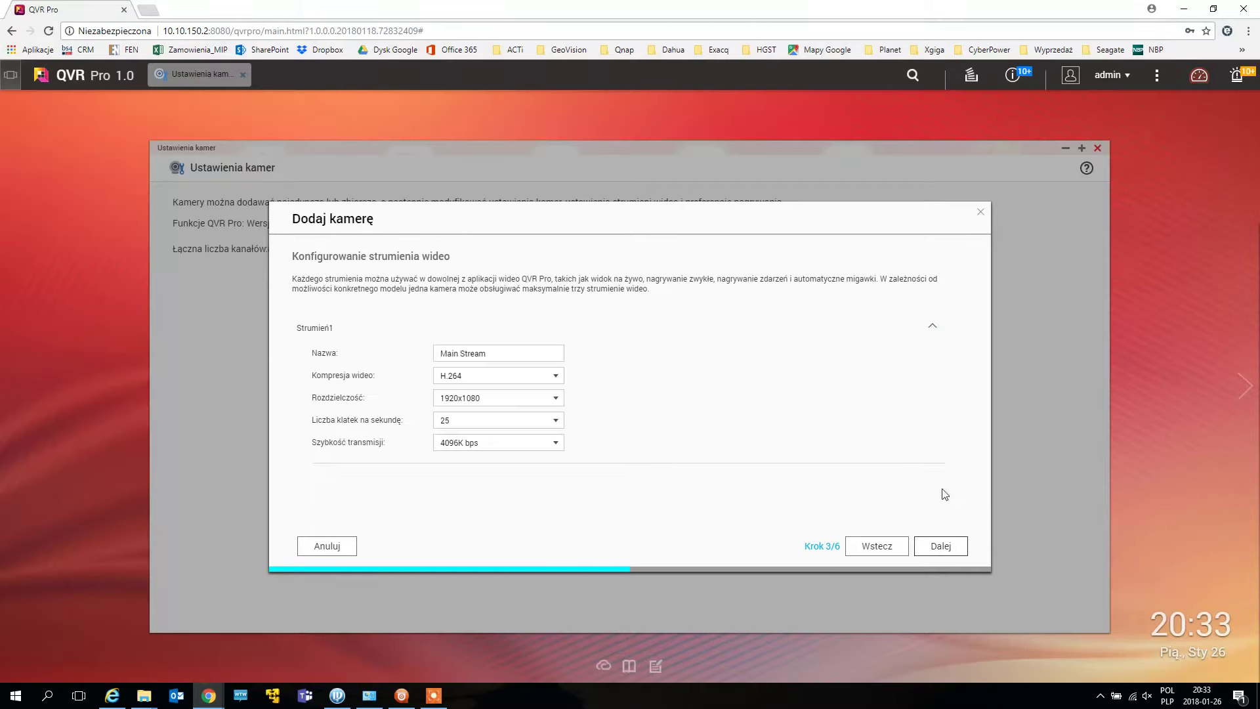
left_click(940, 545)
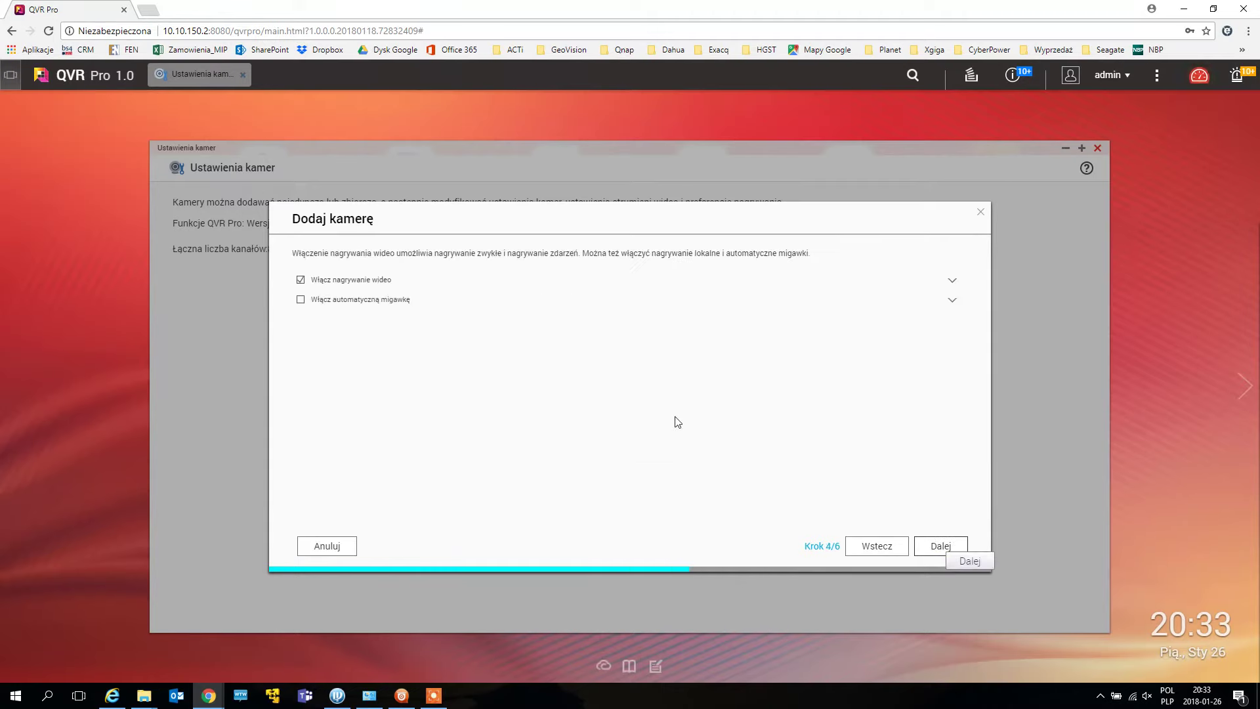
Disable video recording, keep Nagrania_MIP as the recording space, and finish adding the camera
left_click(302, 281)
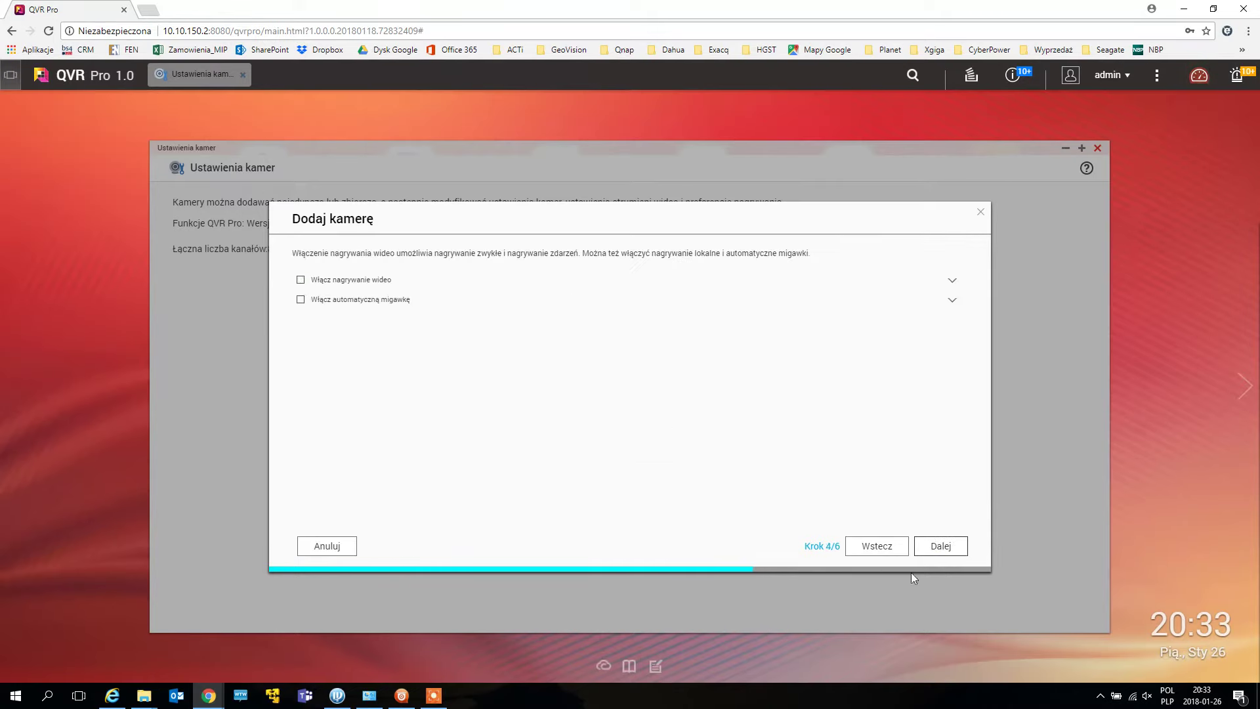
left_click(941, 547)
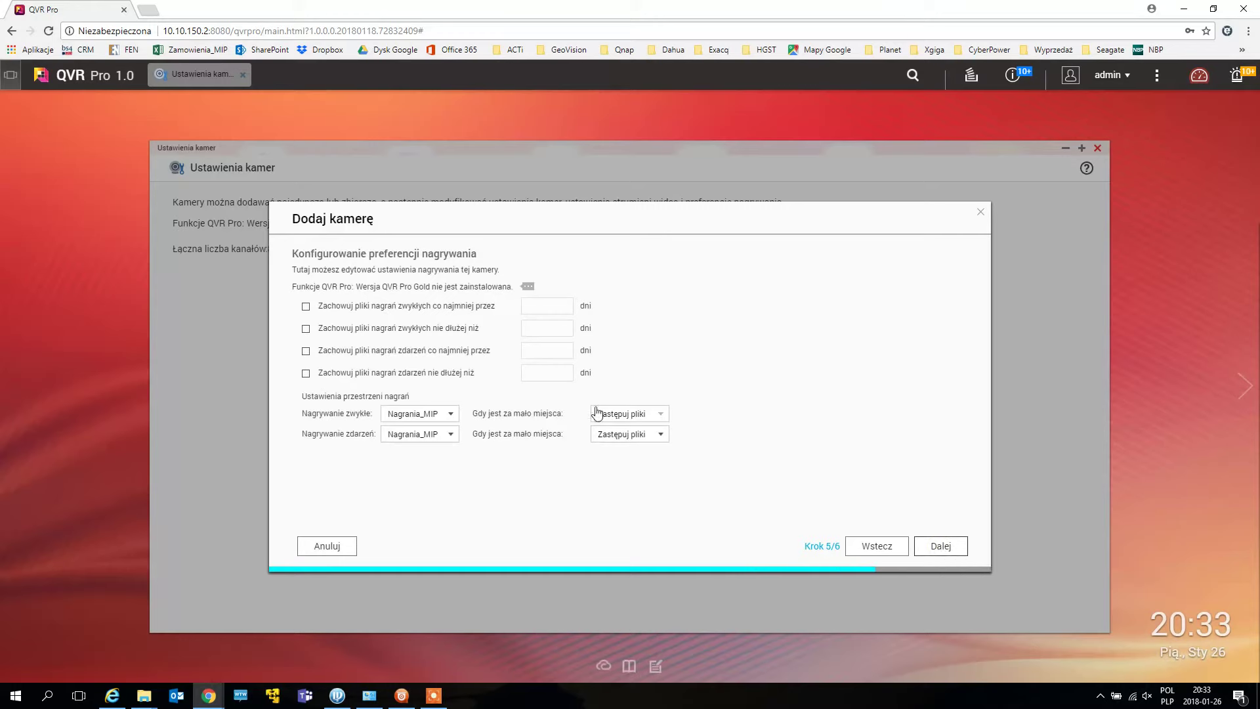
left_click(457, 416)
left_click(701, 407)
left_click(945, 547)
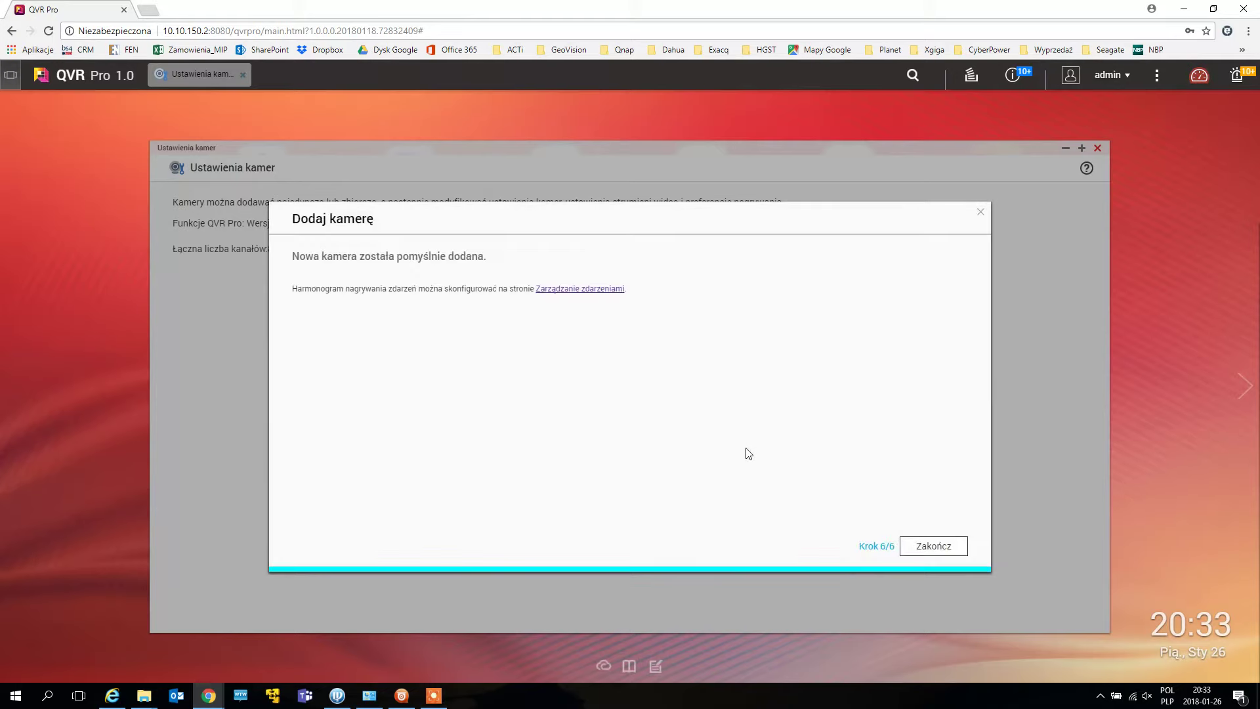
left_click(934, 548)
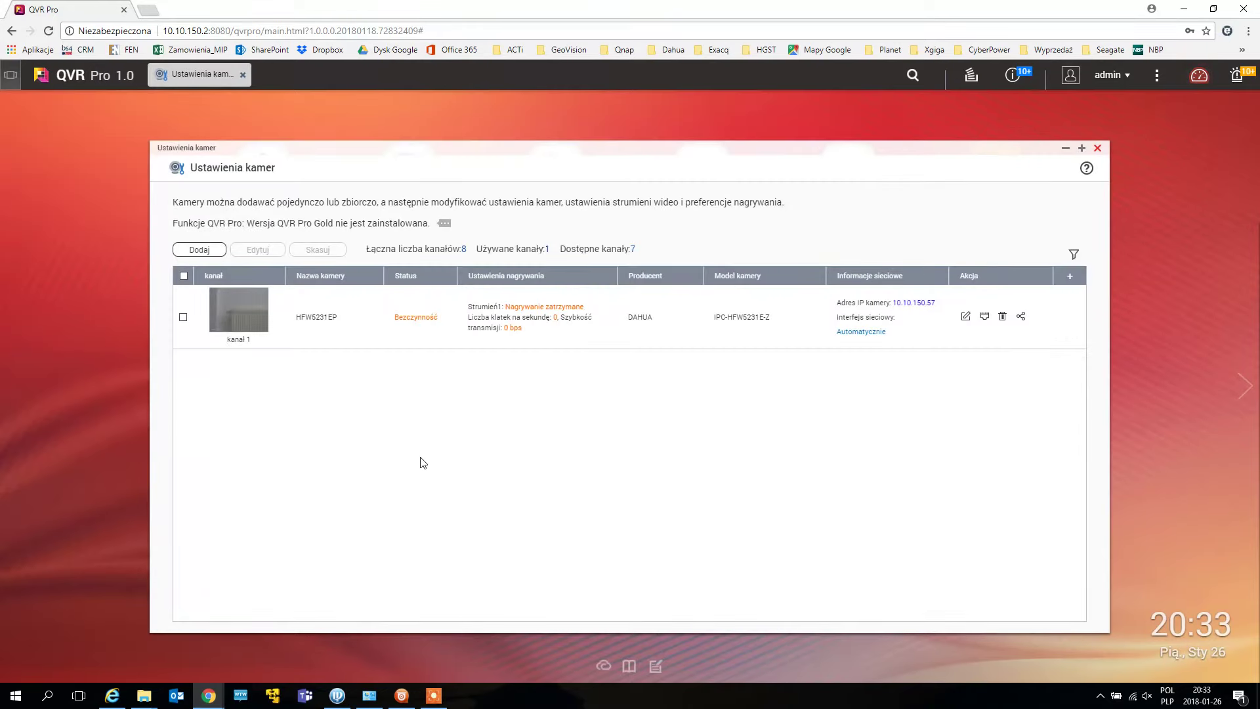
Check the camera's recording status in the camera list and the current time in the system clock
mouse_move(515, 309)
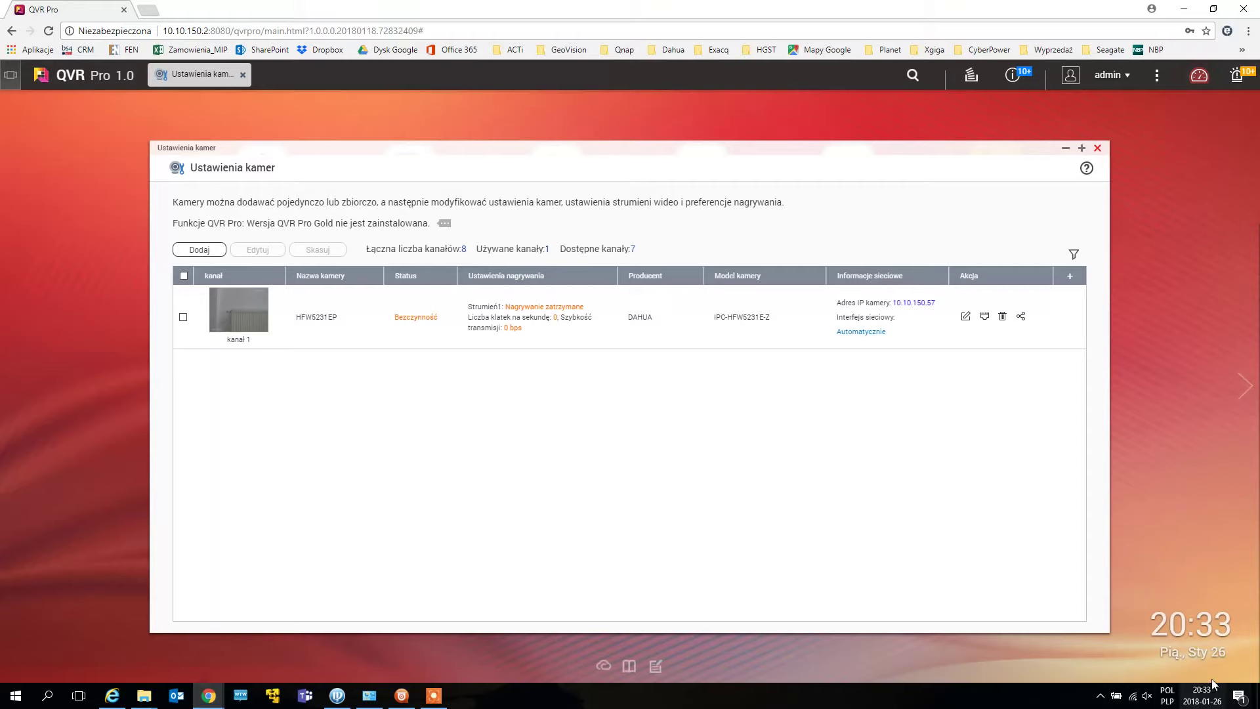
left_click(1201, 698)
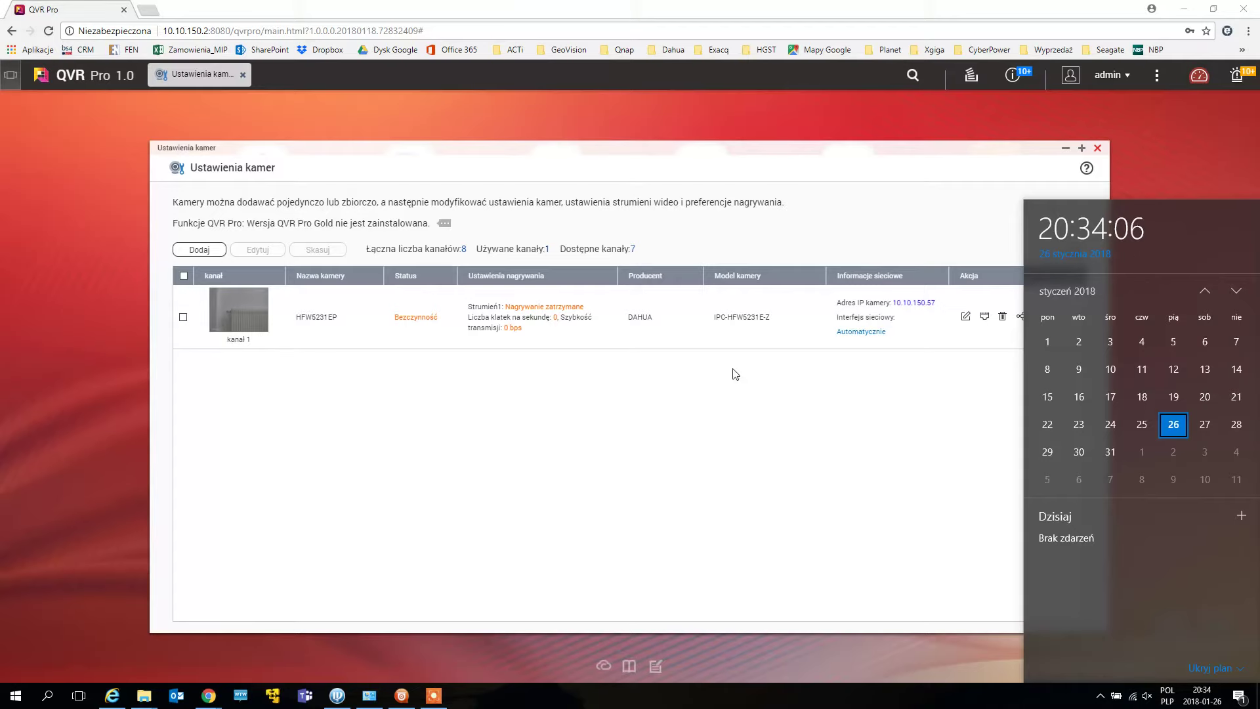
left_click(709, 389)
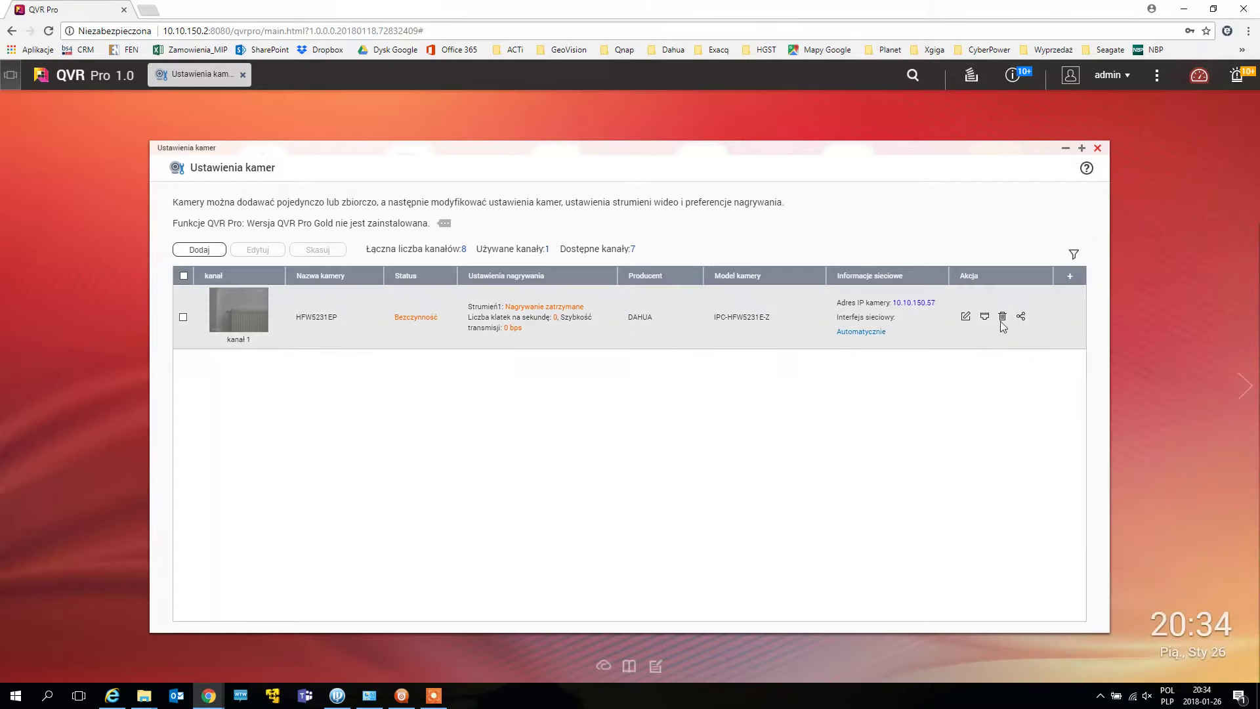
Edit camera HFW5231EP to enable video recording and save its settings
left_click(967, 319)
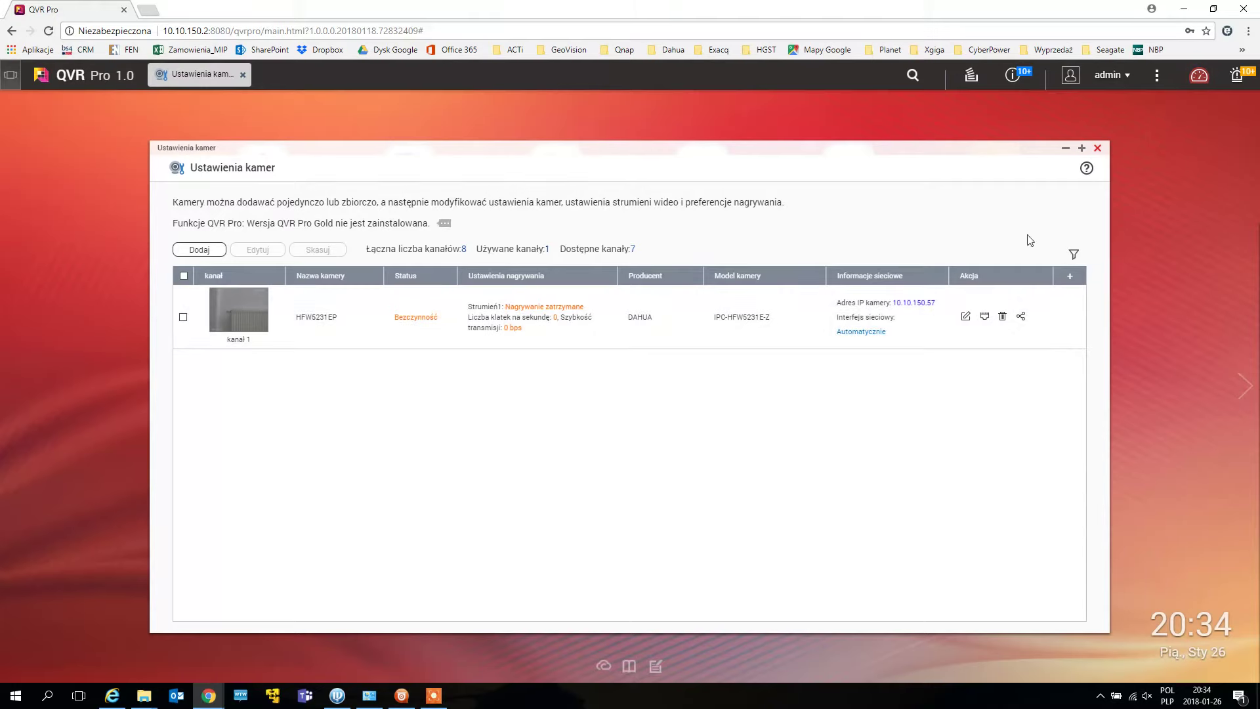
left_click(965, 318)
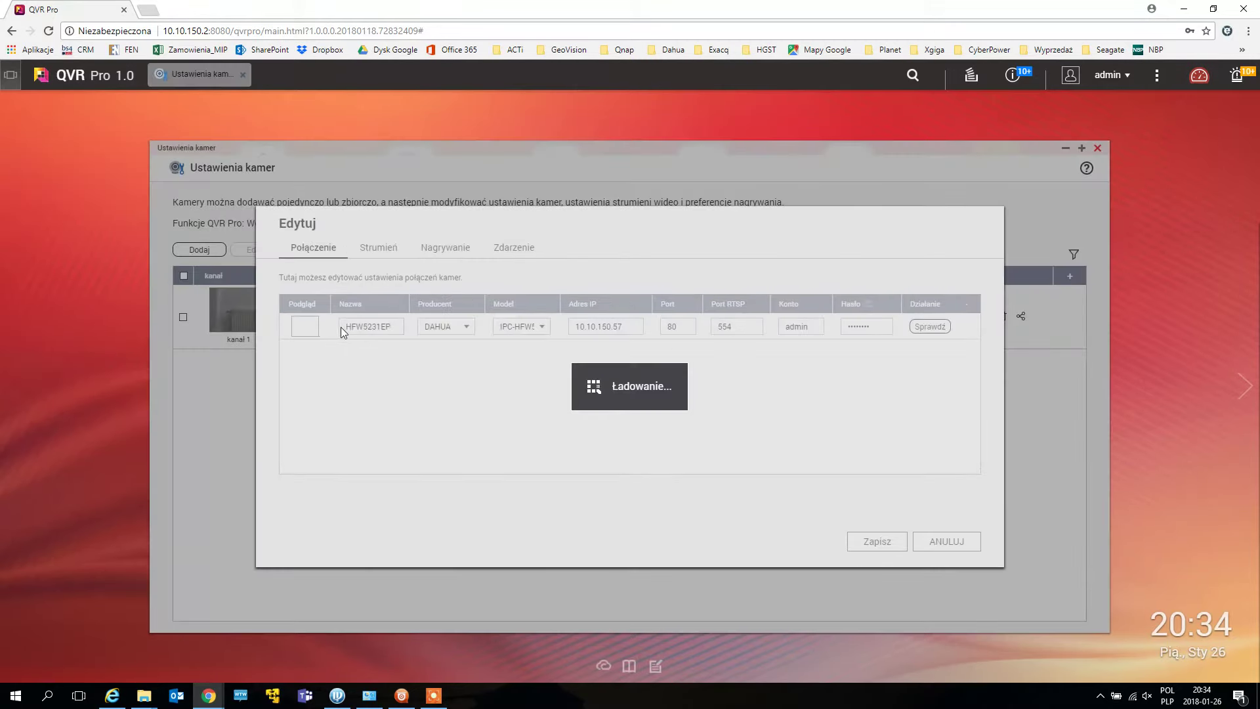
left_click(385, 252)
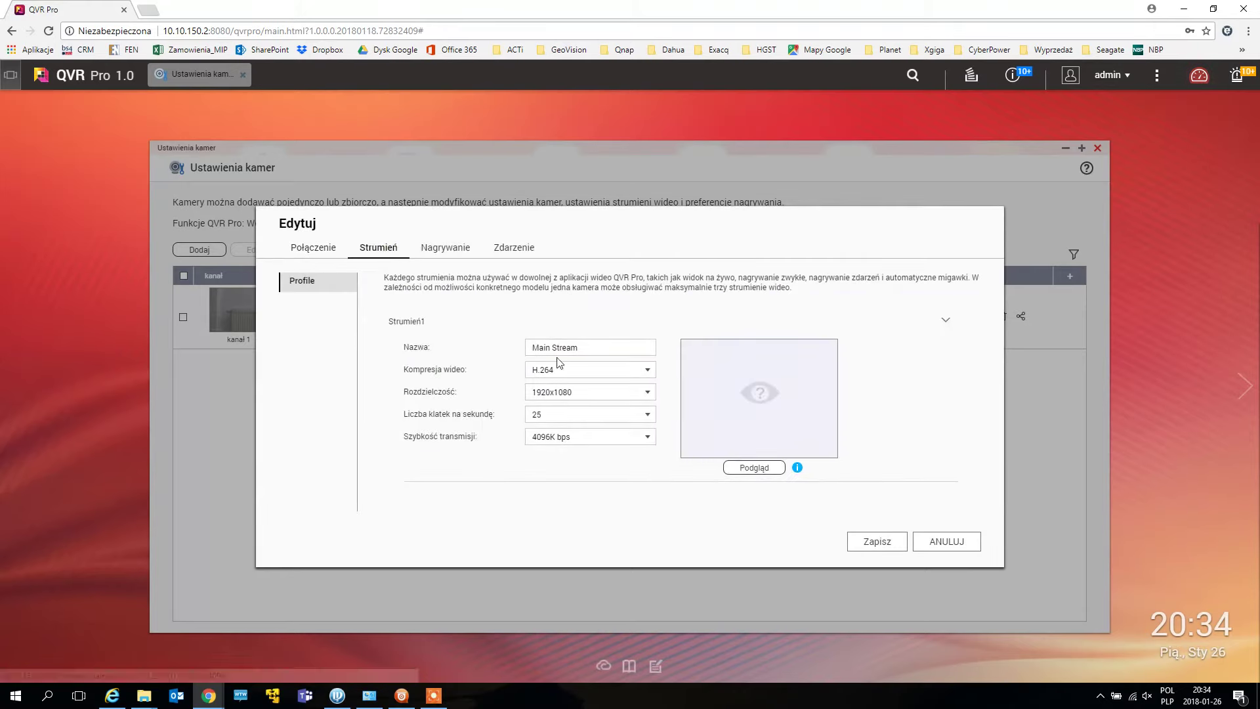
left_click(462, 250)
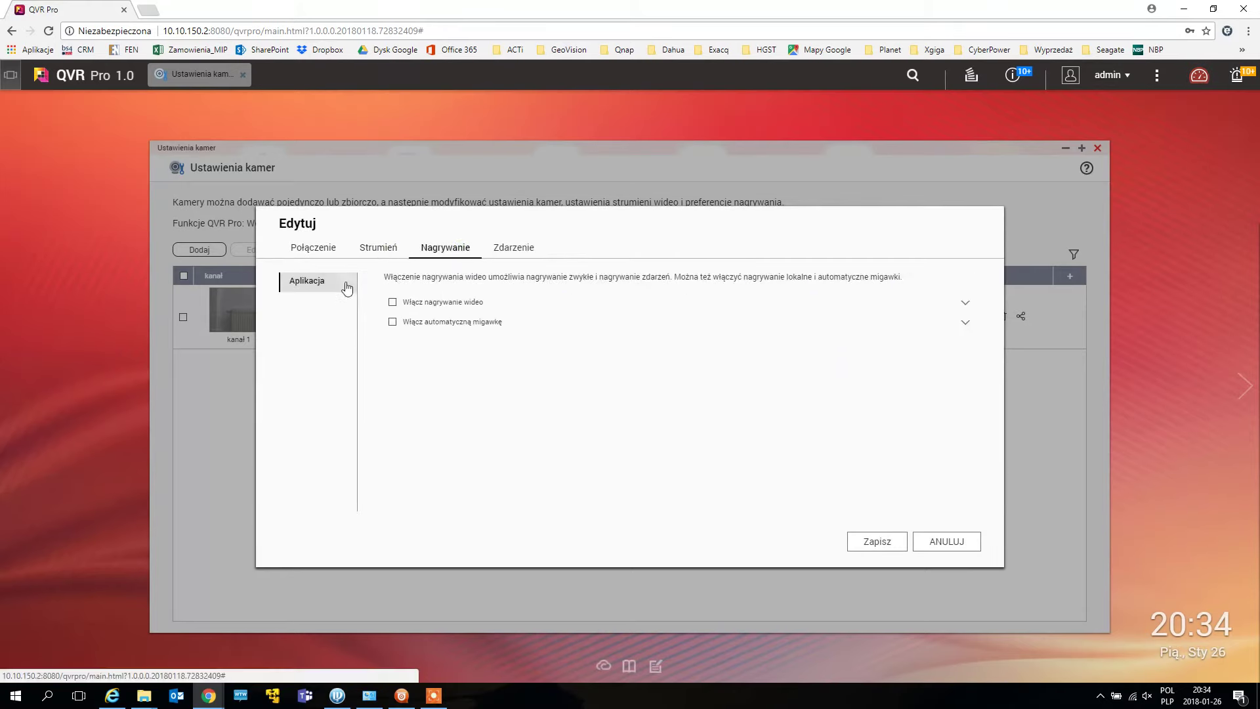
left_click(393, 302)
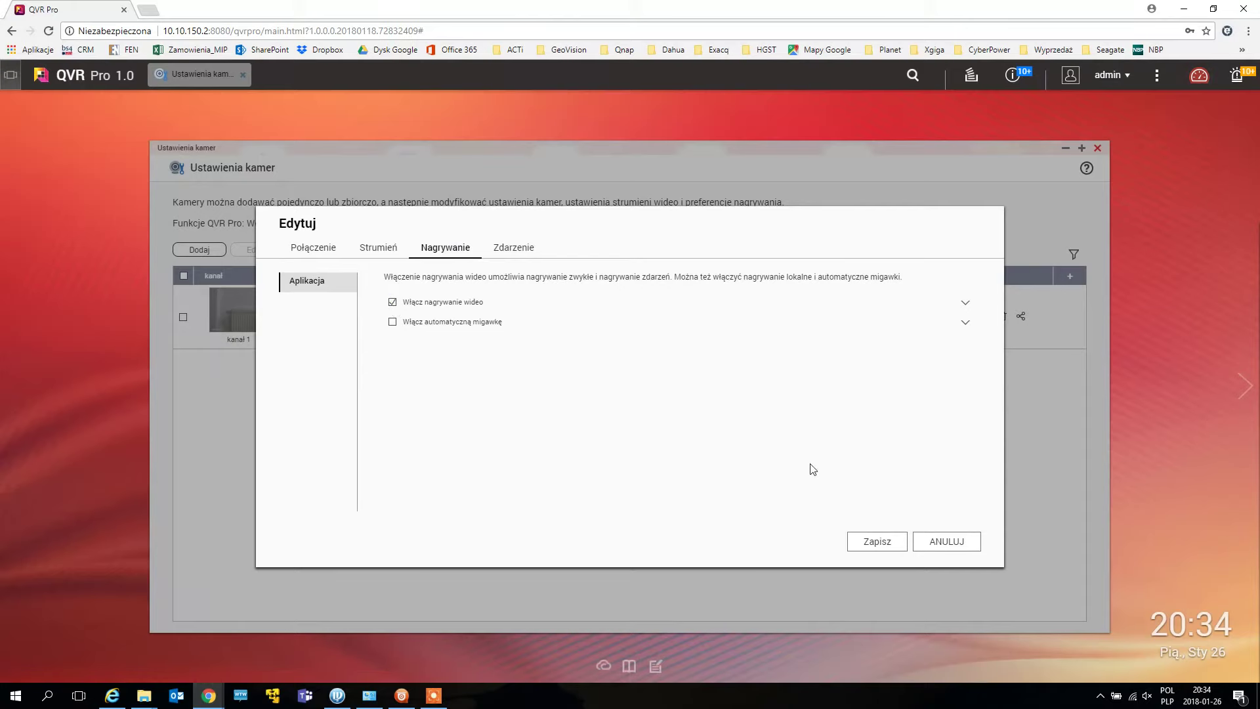
left_click(876, 540)
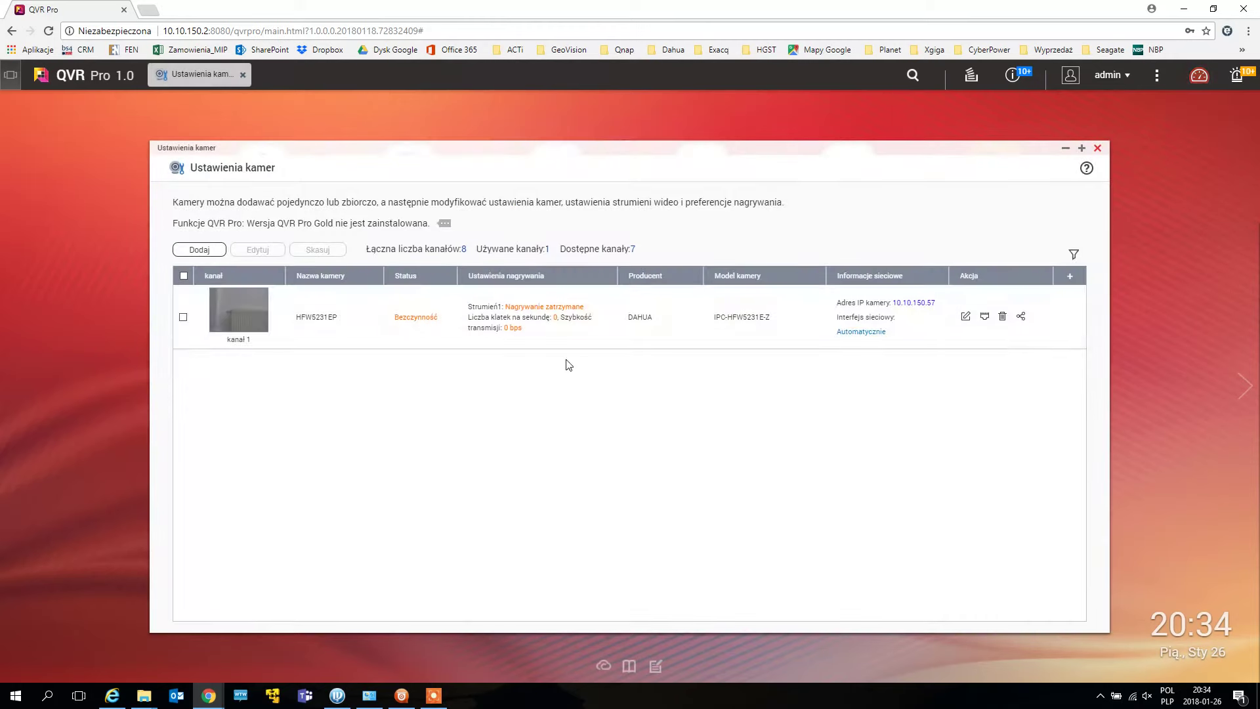
Check the current time in the system clock and close the camera settings
left_click(1198, 695)
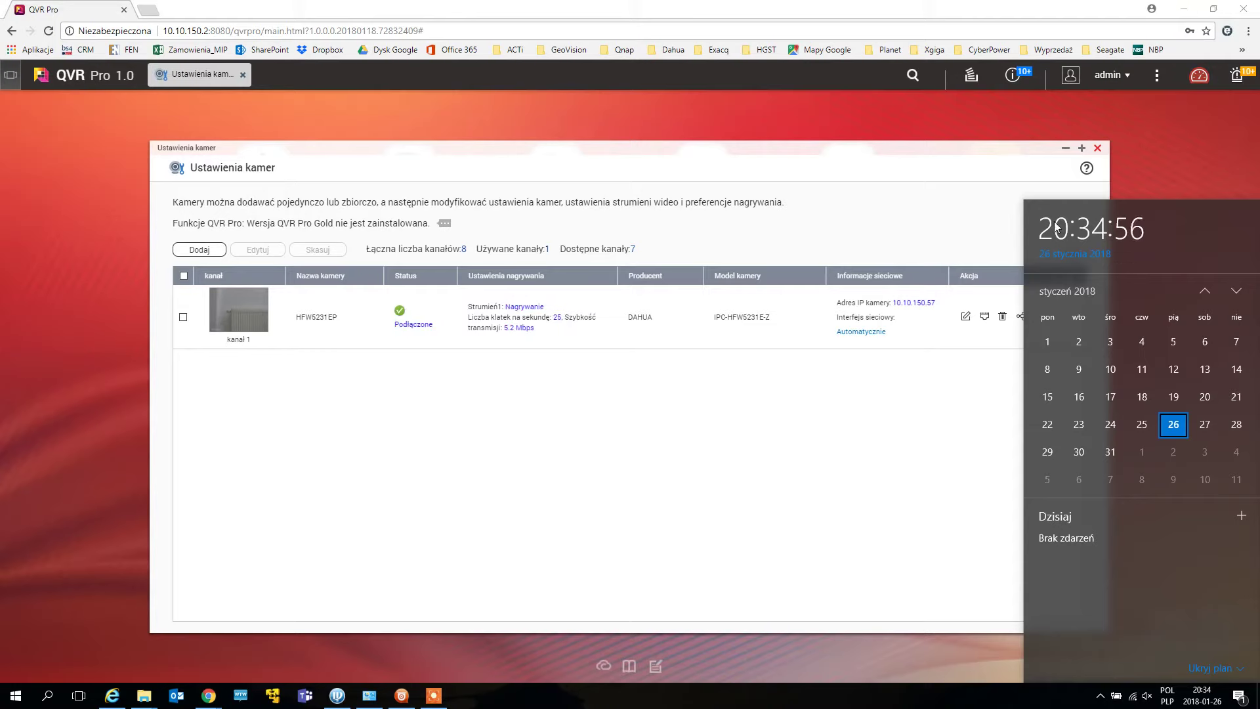
left_click(695, 438)
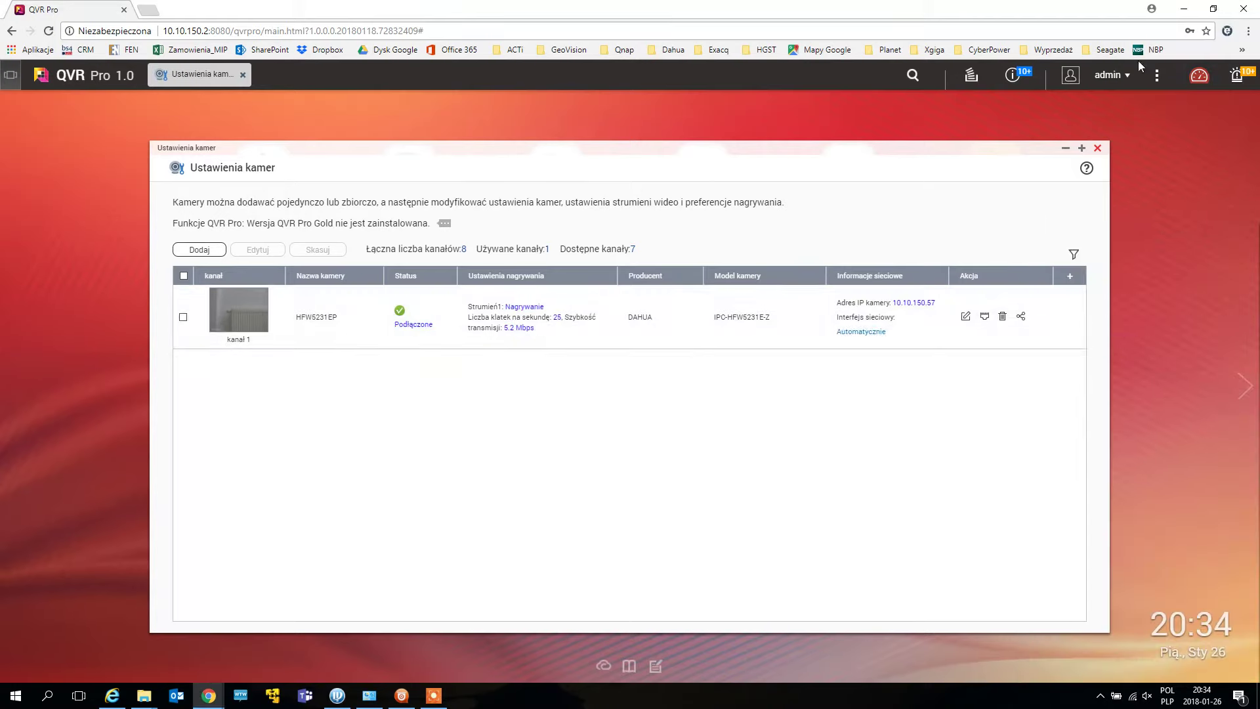
left_click(1097, 148)
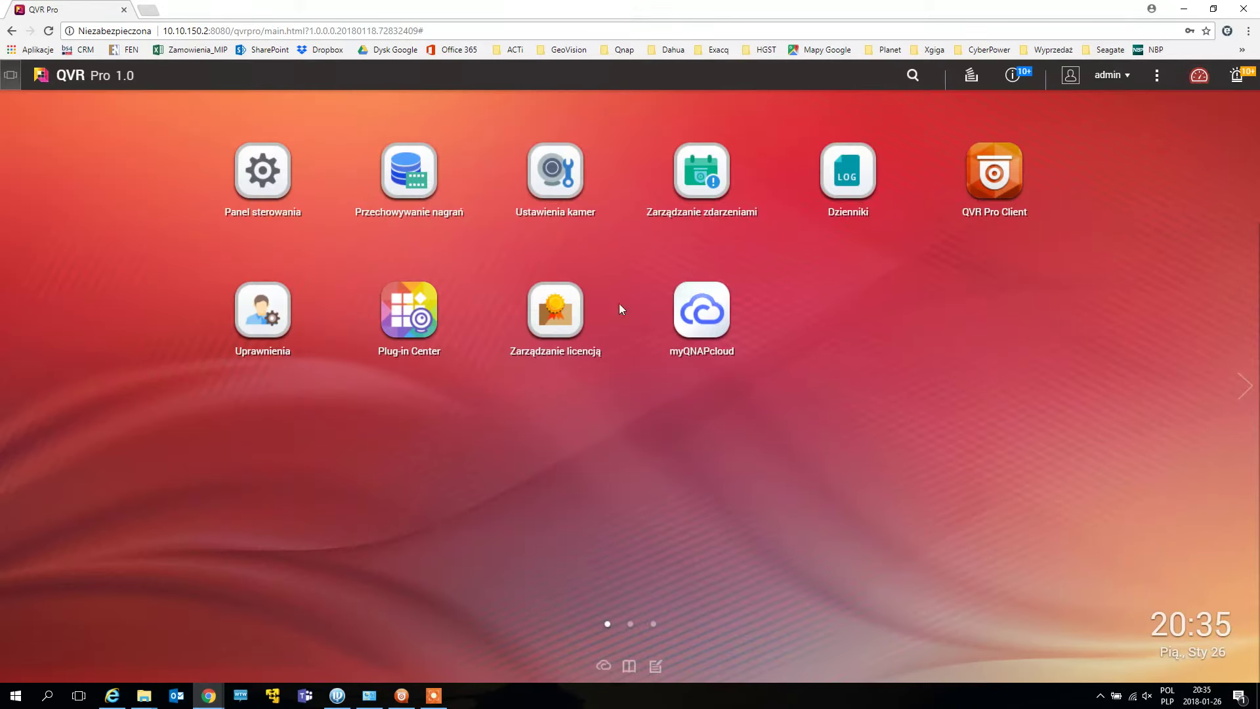
Create an event management rule named Detekcja_ruchu, keeping it enabled with the Wszystkie dni schedule
left_click(695, 185)
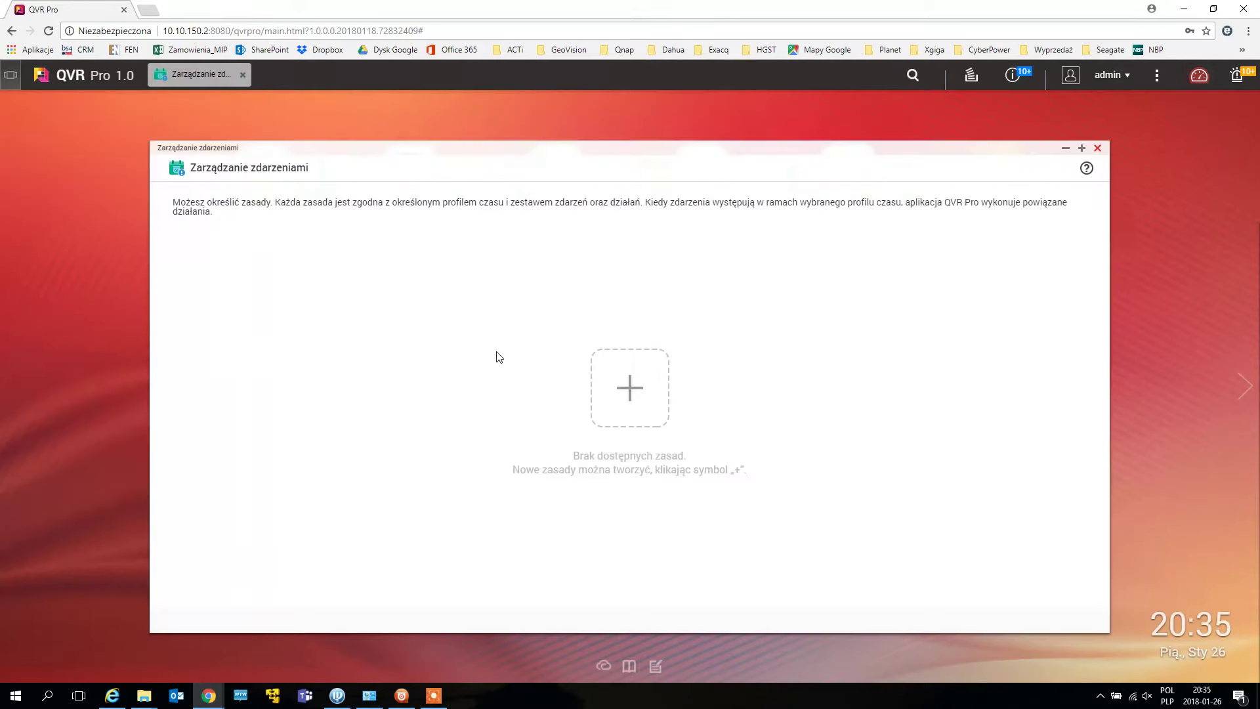
left_click(605, 386)
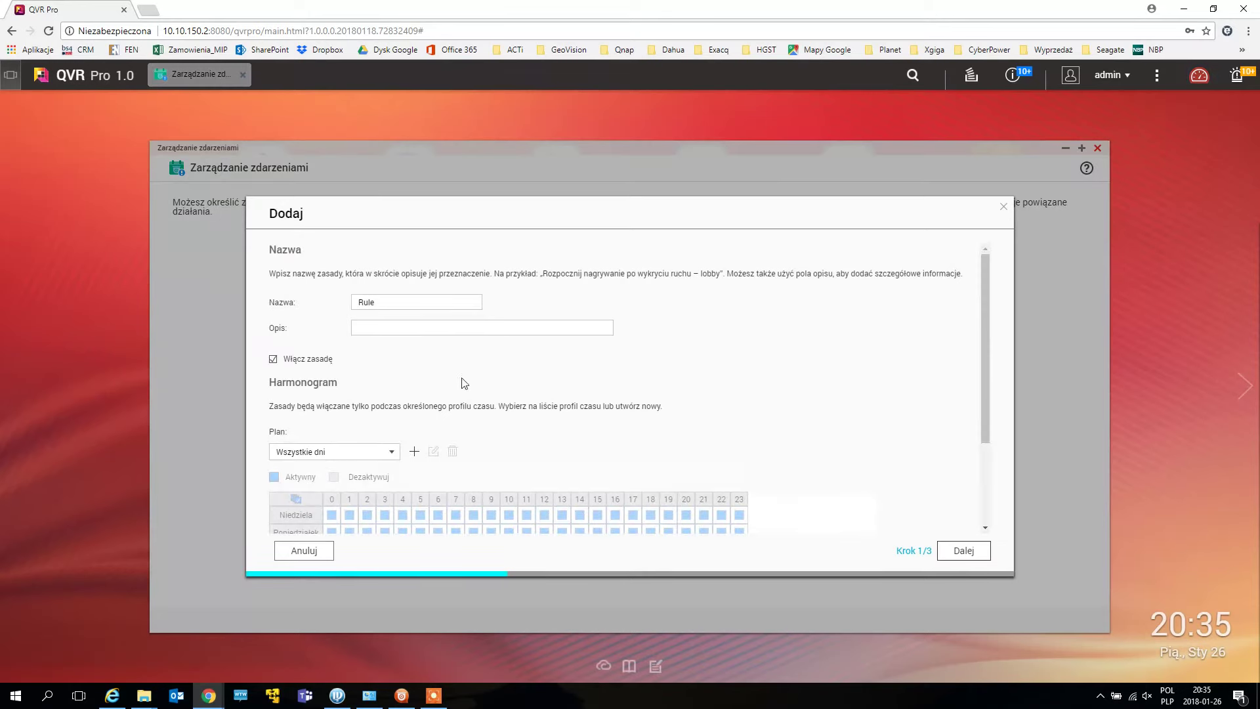
double_click(400, 303)
type("Detekcja_ryuchu")
left_click(422, 378)
scroll(326, 384, "down", 2)
scroll(326, 385, "up", 2)
scroll(348, 394, "down", 2)
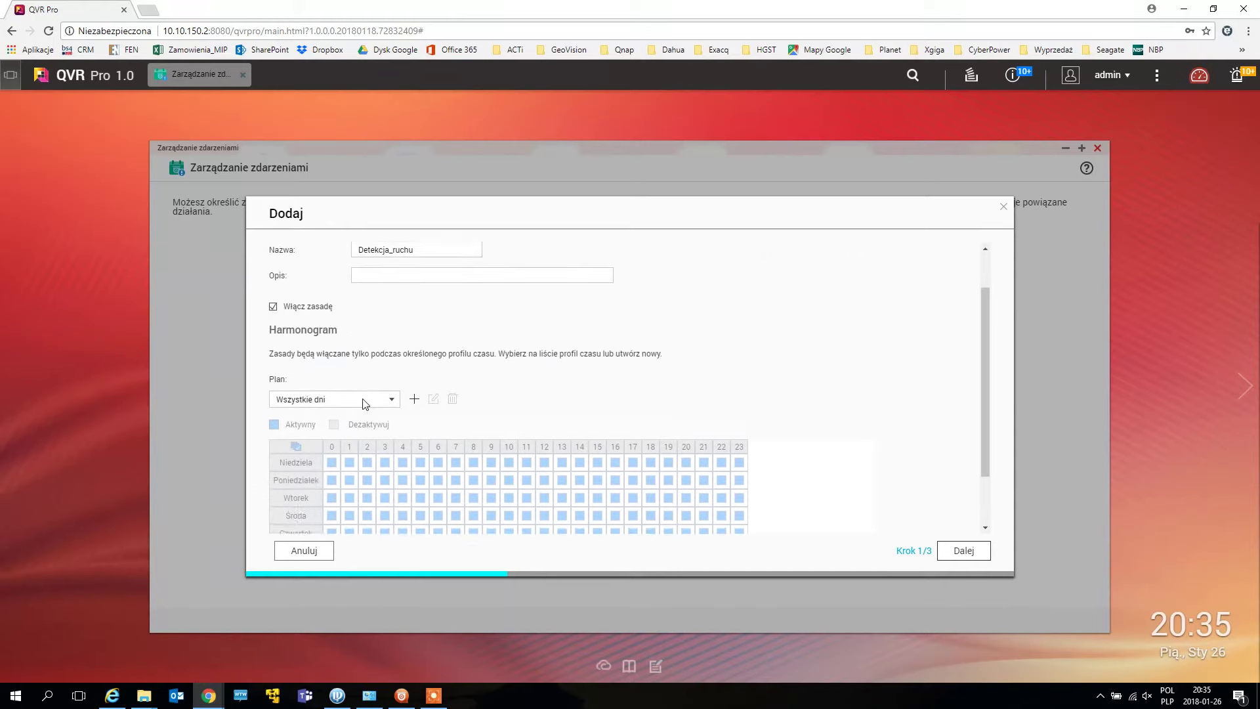
left_click(945, 560)
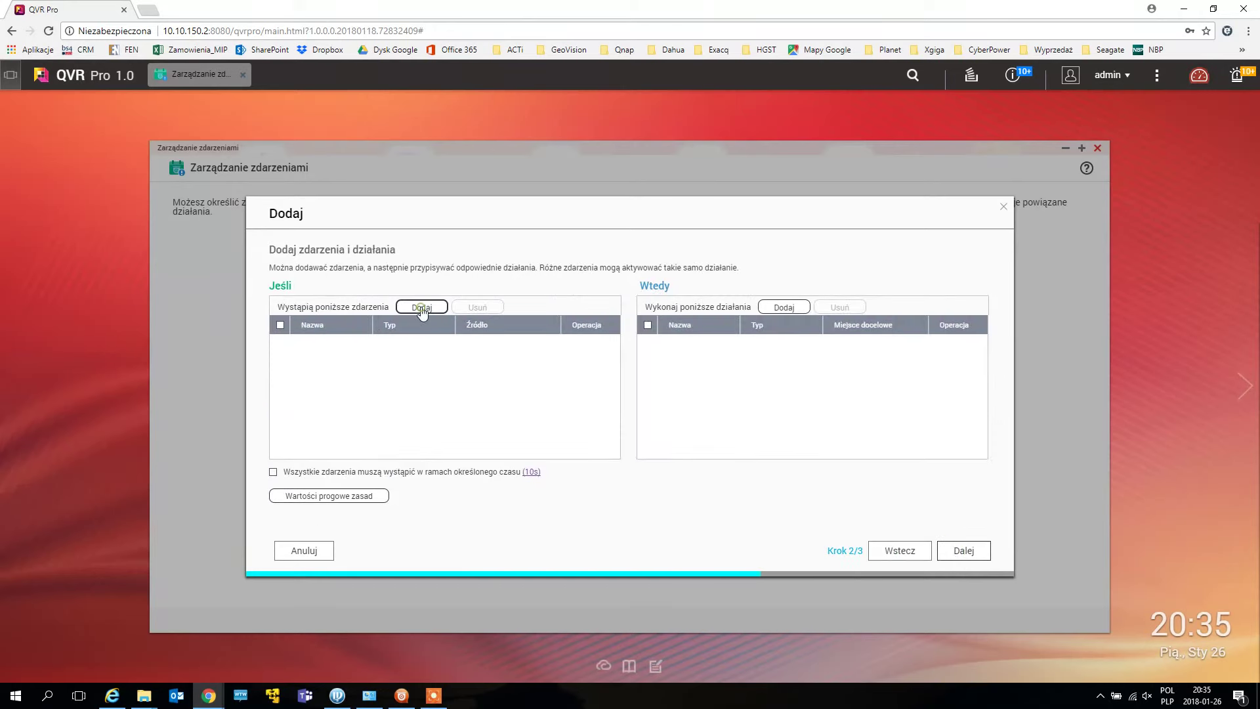
Add a Wykrywanie ruchu event to the rule, with all cameras of LabMobica as its source
left_click(422, 307)
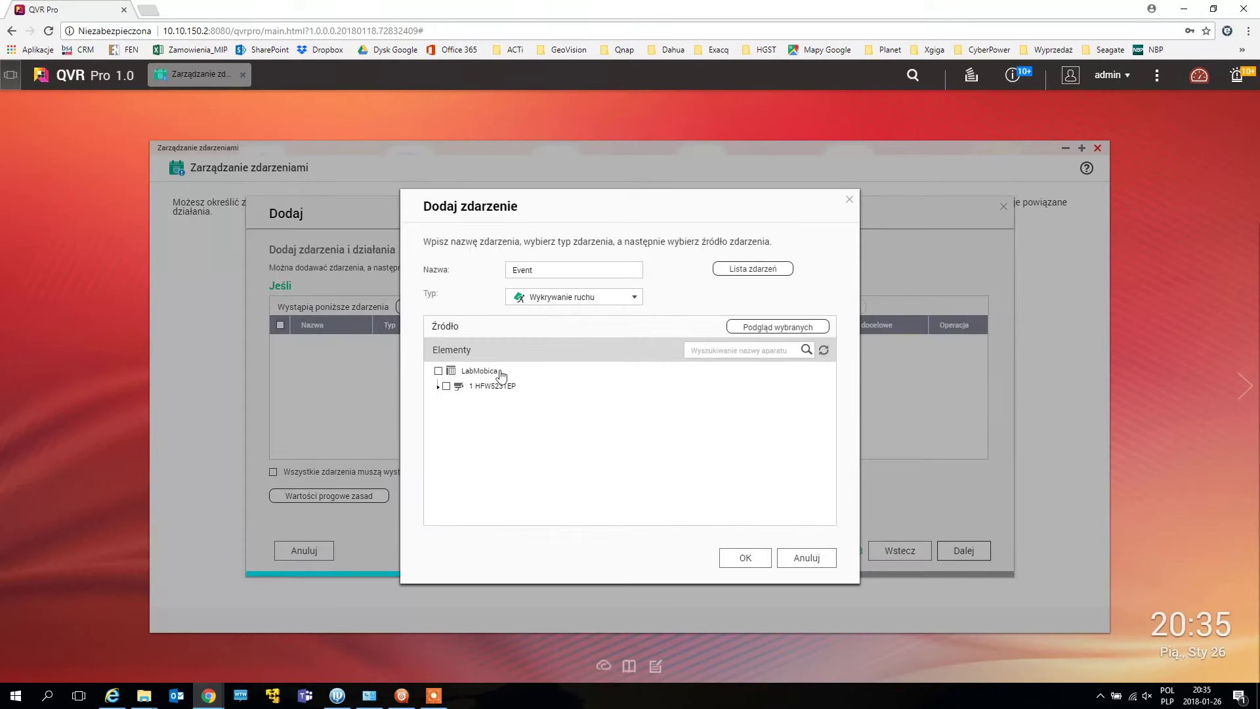
left_click(438, 371)
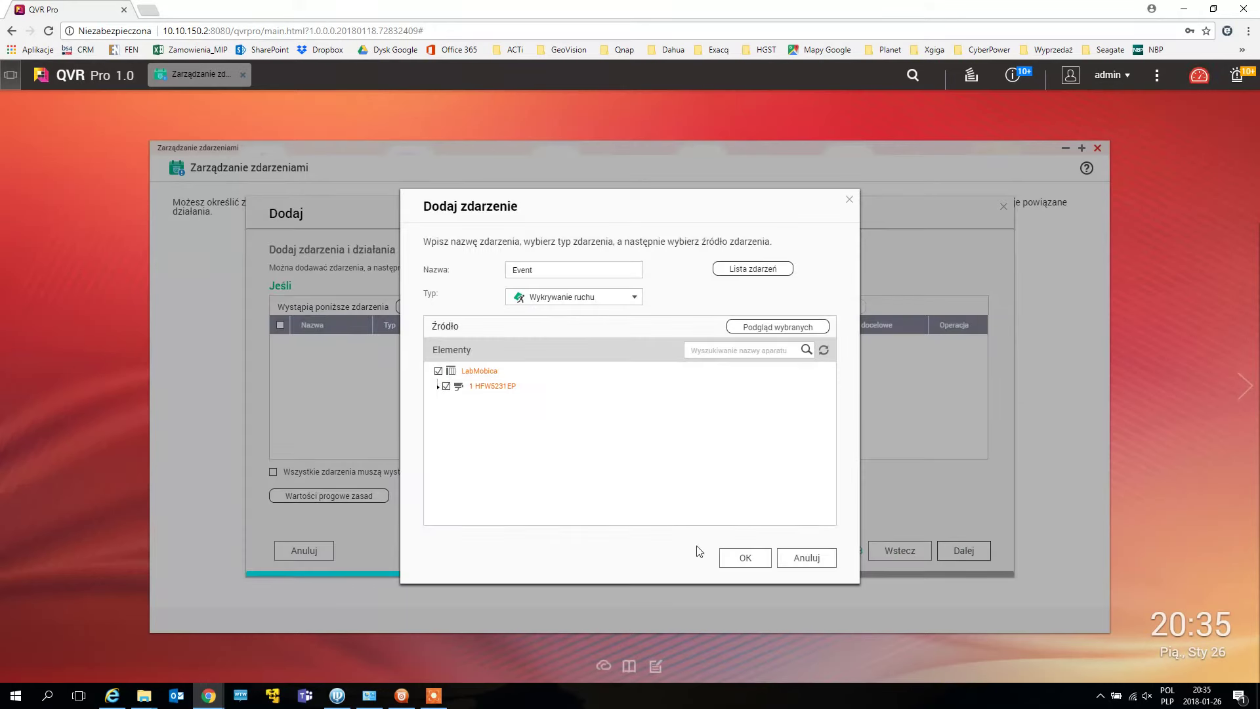
left_click(737, 559)
Add a Nagrywanie zdarzenia action targeting all cameras of LabMobica to the rule and finish creating the rule
left_click(791, 312)
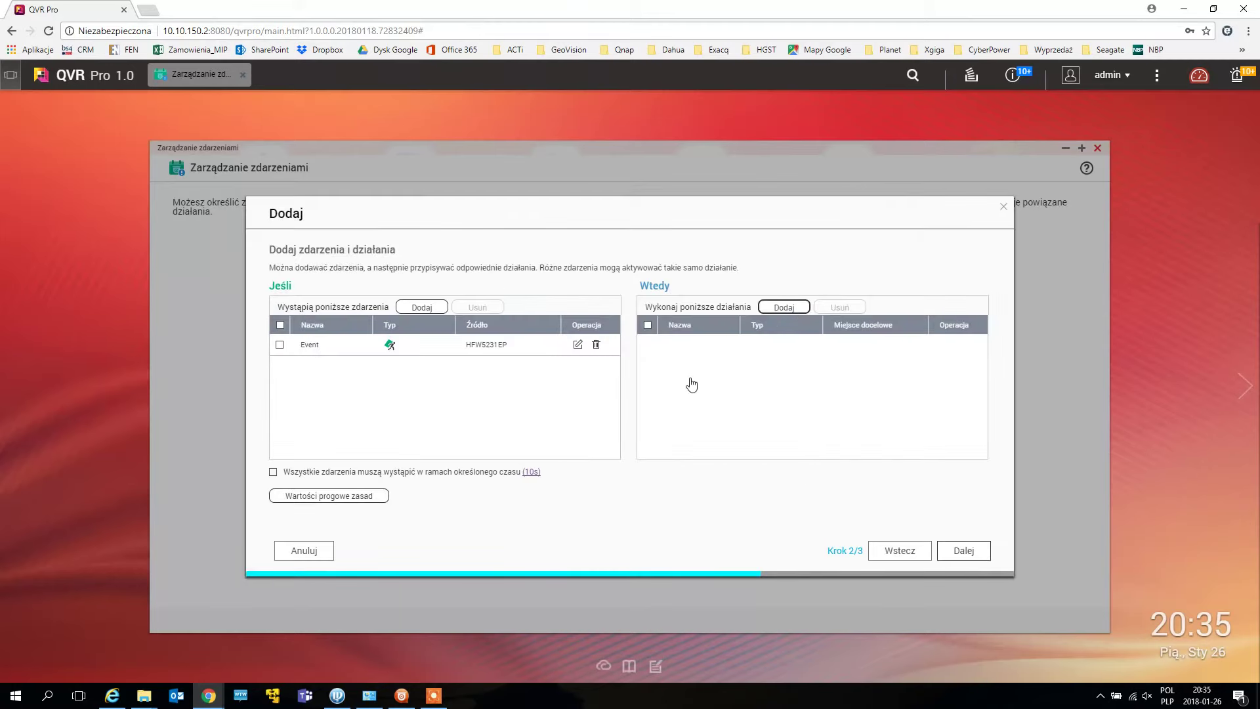
left_click(405, 375)
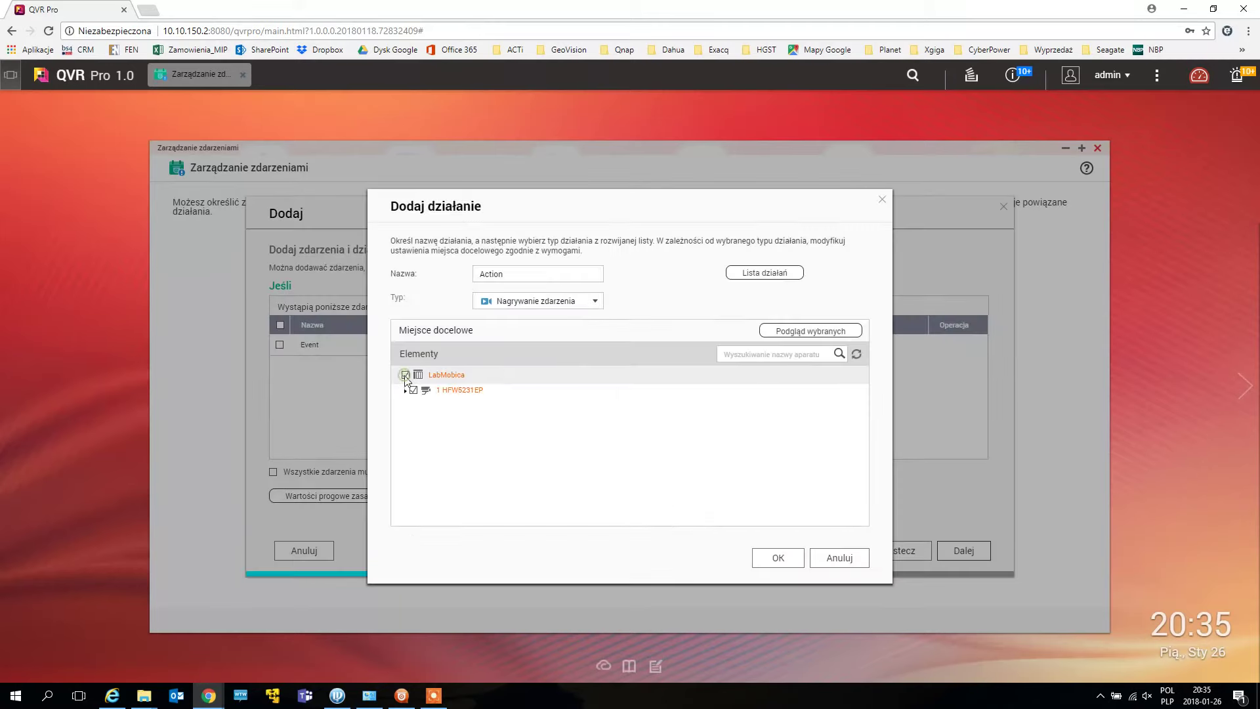
left_click(774, 557)
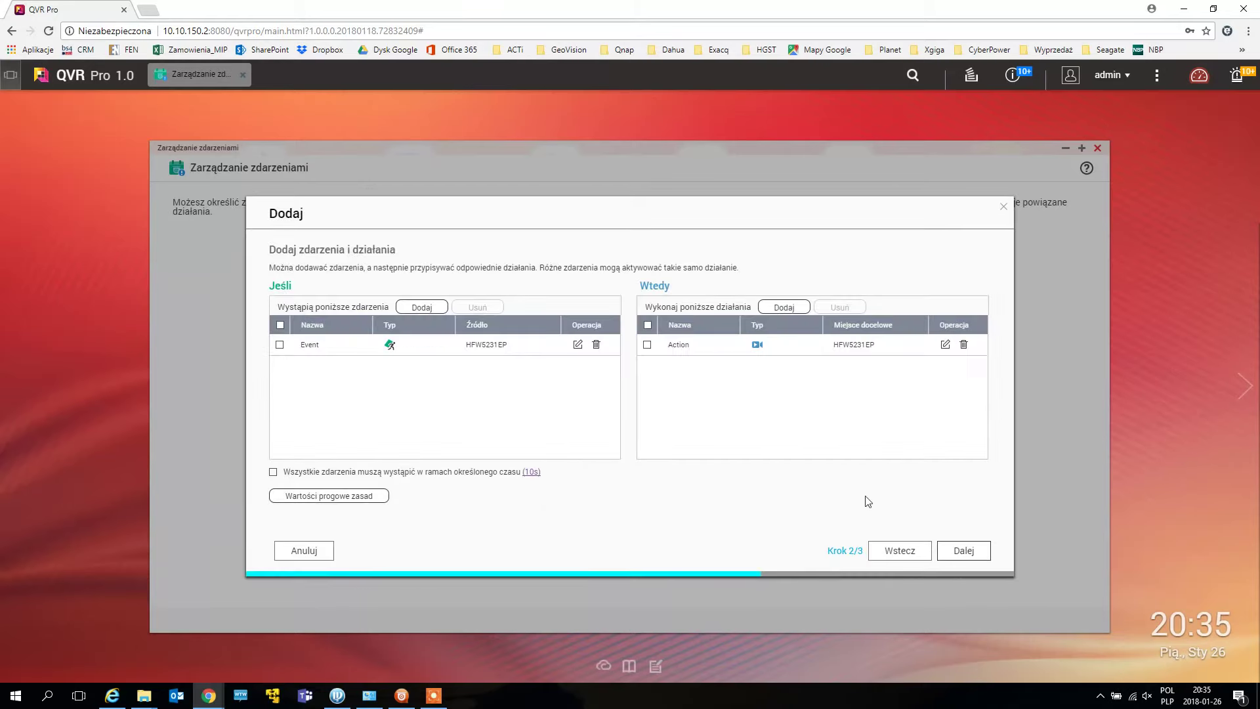
left_click(976, 552)
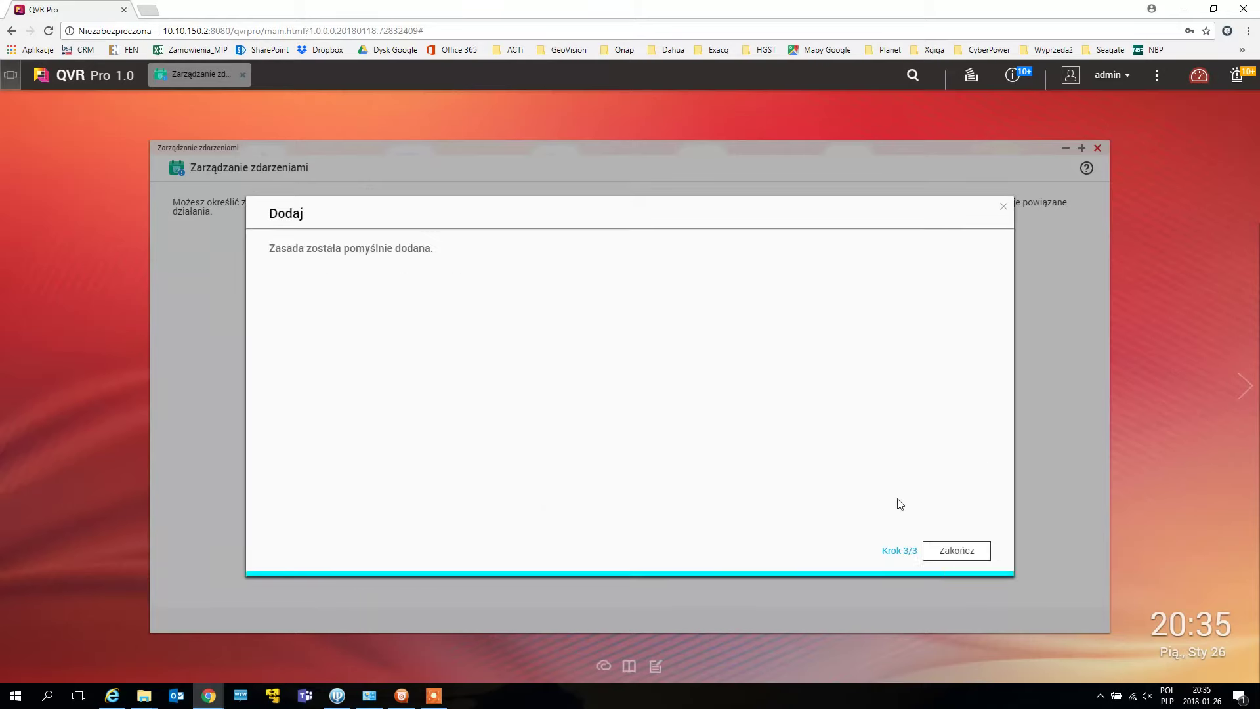
left_click(954, 552)
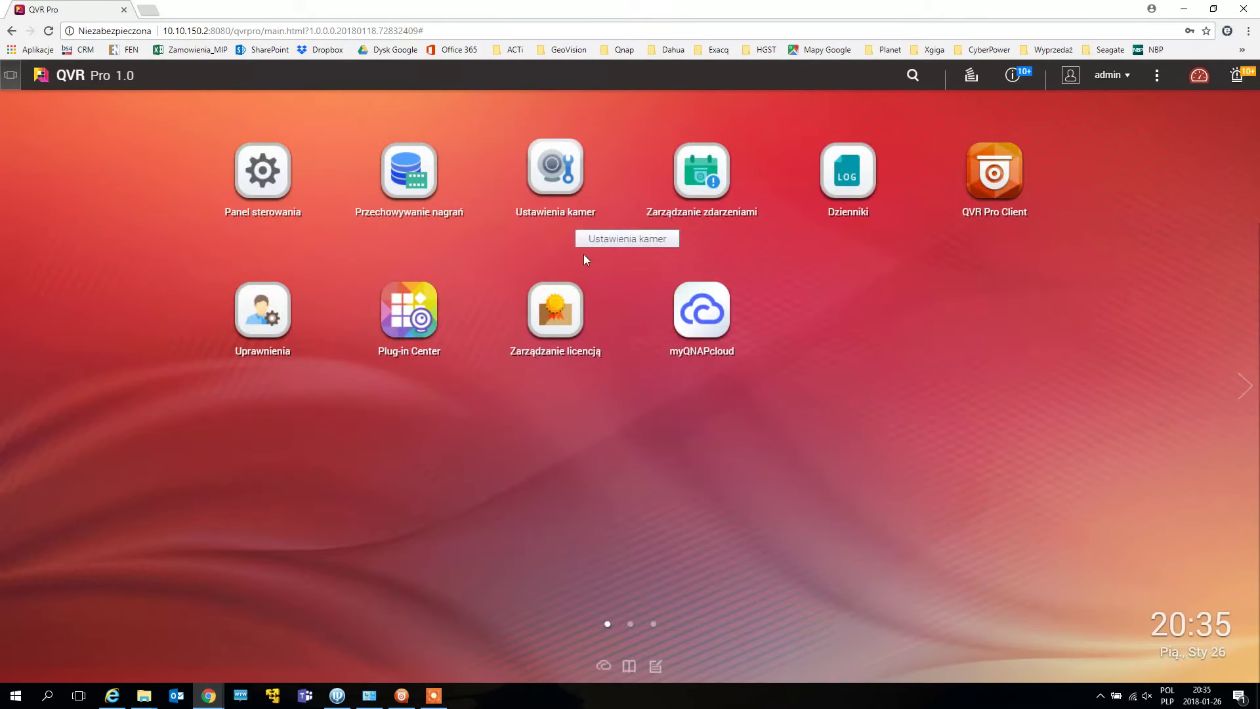
Open the camera settings, and in QVR Pro Client replace the deleted channel in the view with camera HFW5231EP
left_click(562, 197)
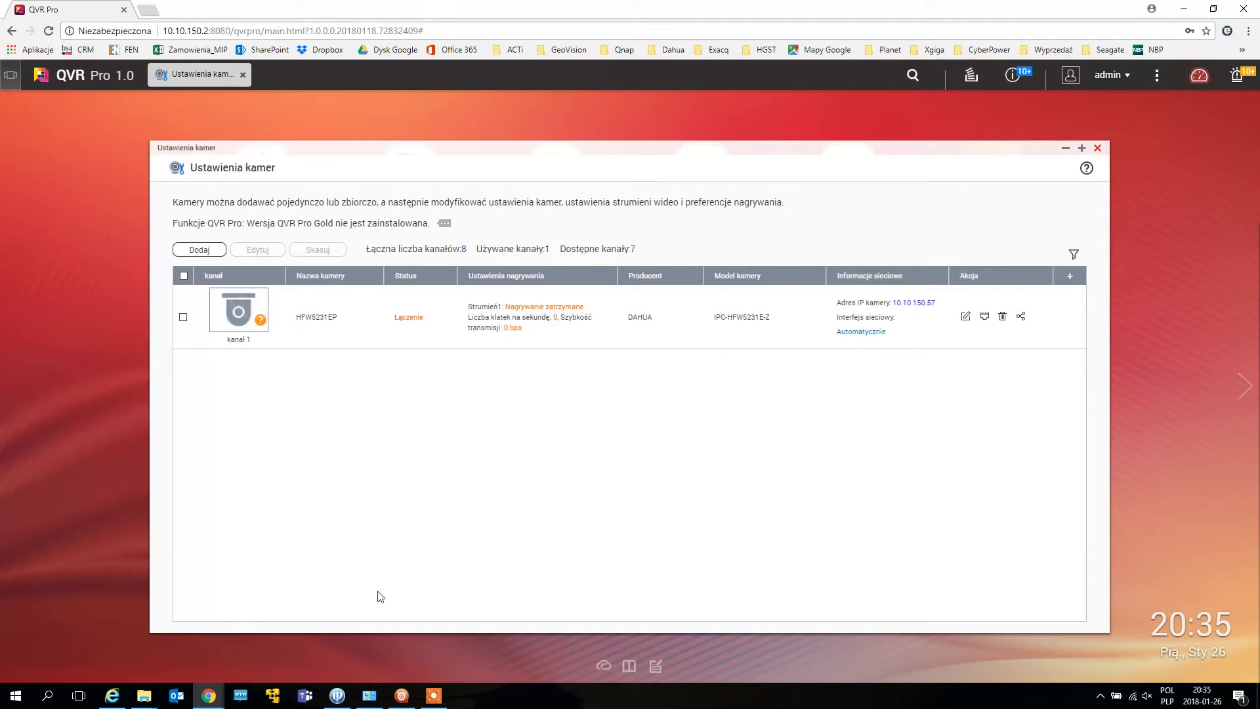
left_click(401, 700)
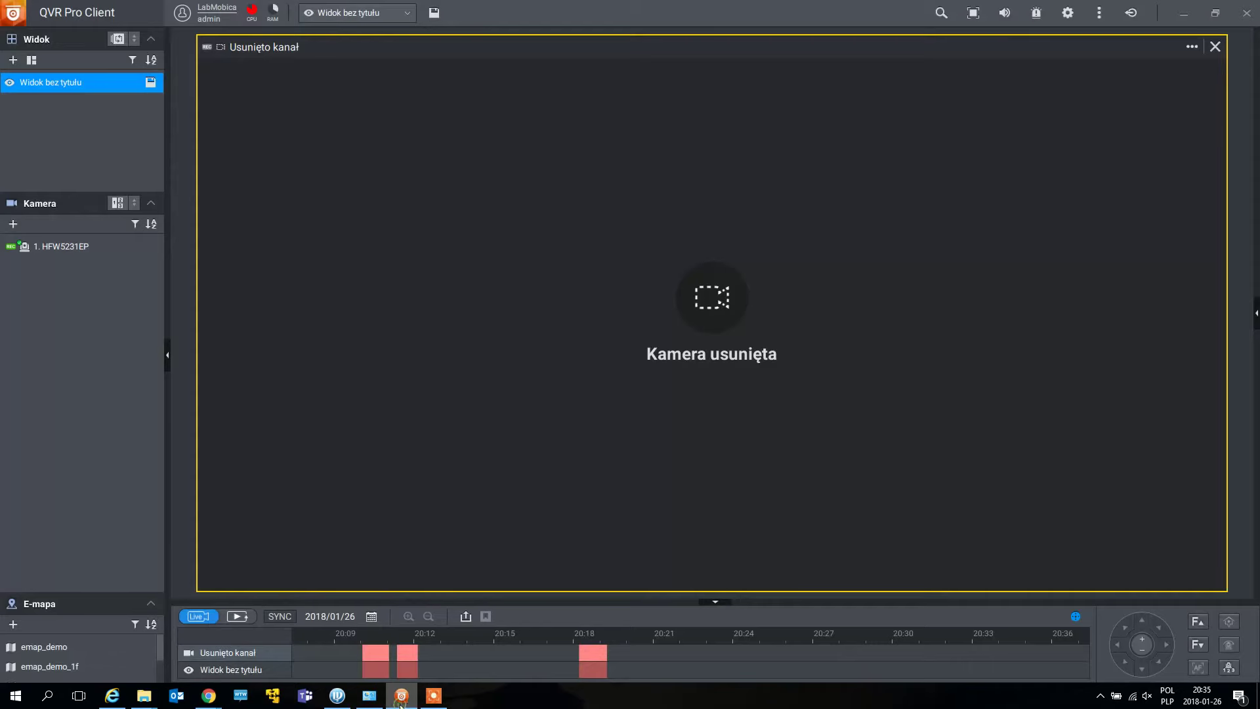
left_click_drag(65, 250, 335, 258)
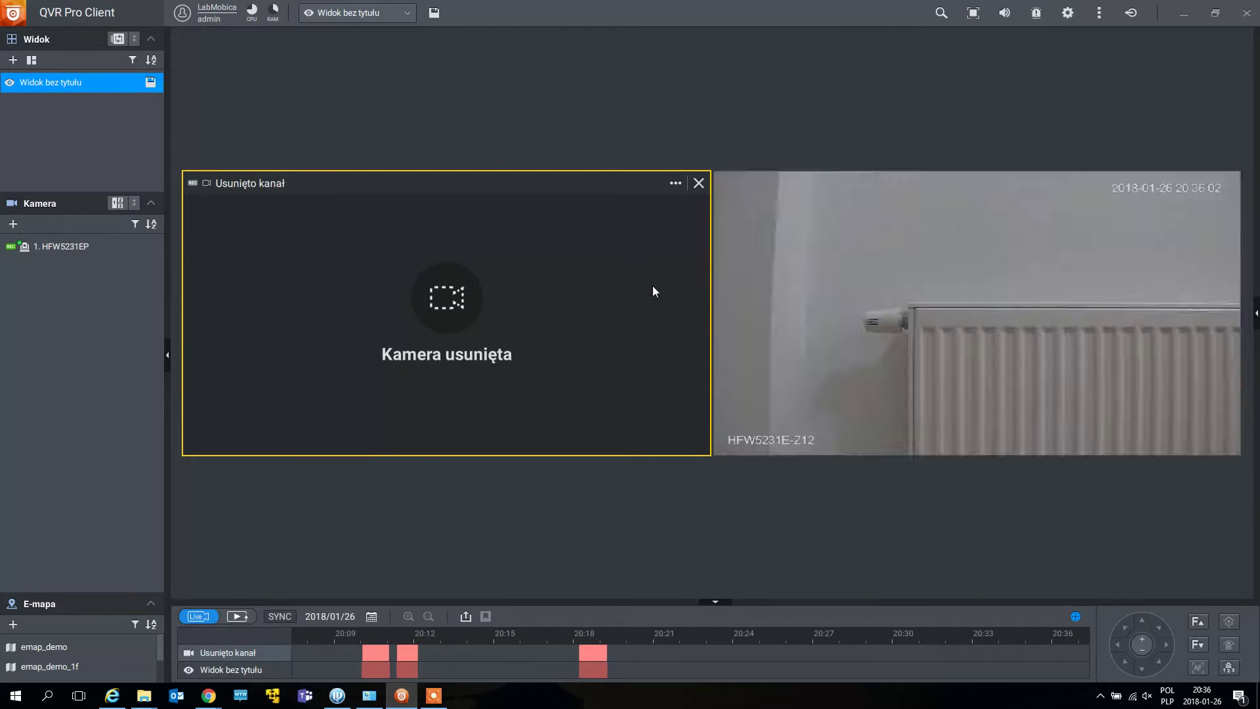
left_click(698, 184)
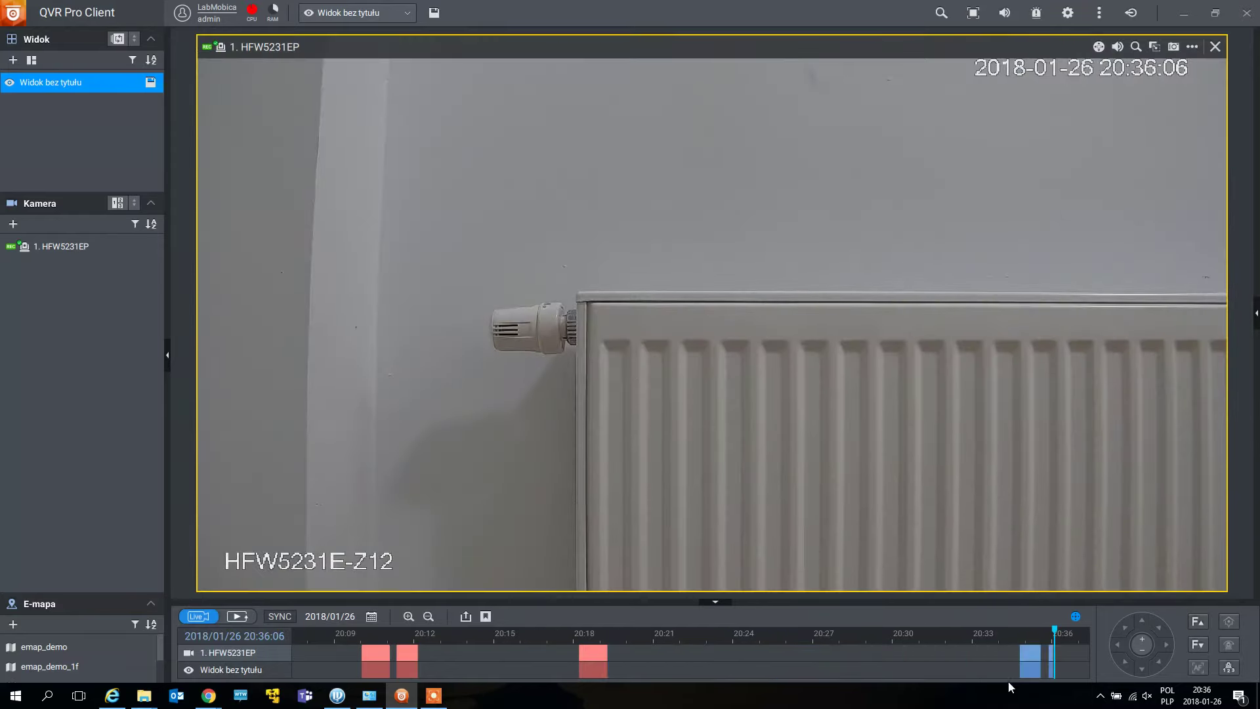
Play back the HFW5231EP recordings at 20:35:05 and 20:35:59 on 2018/01/26 from the timeline
left_click(425, 615)
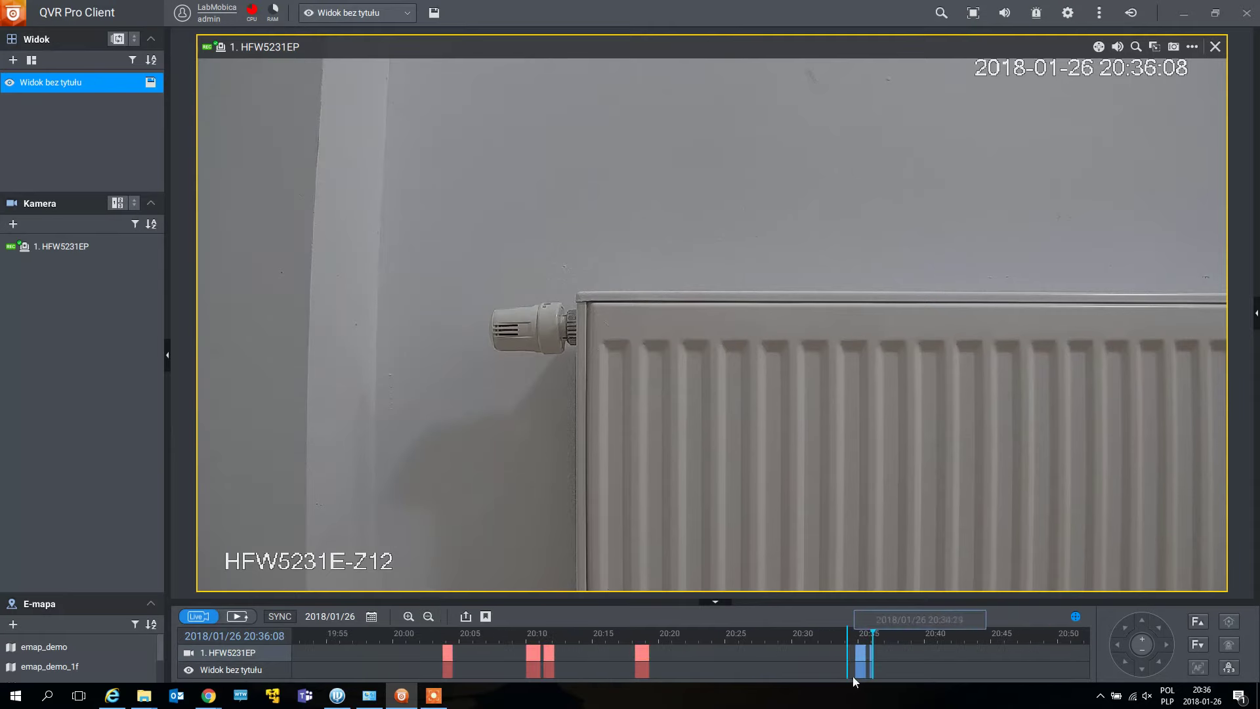
left_click(859, 656)
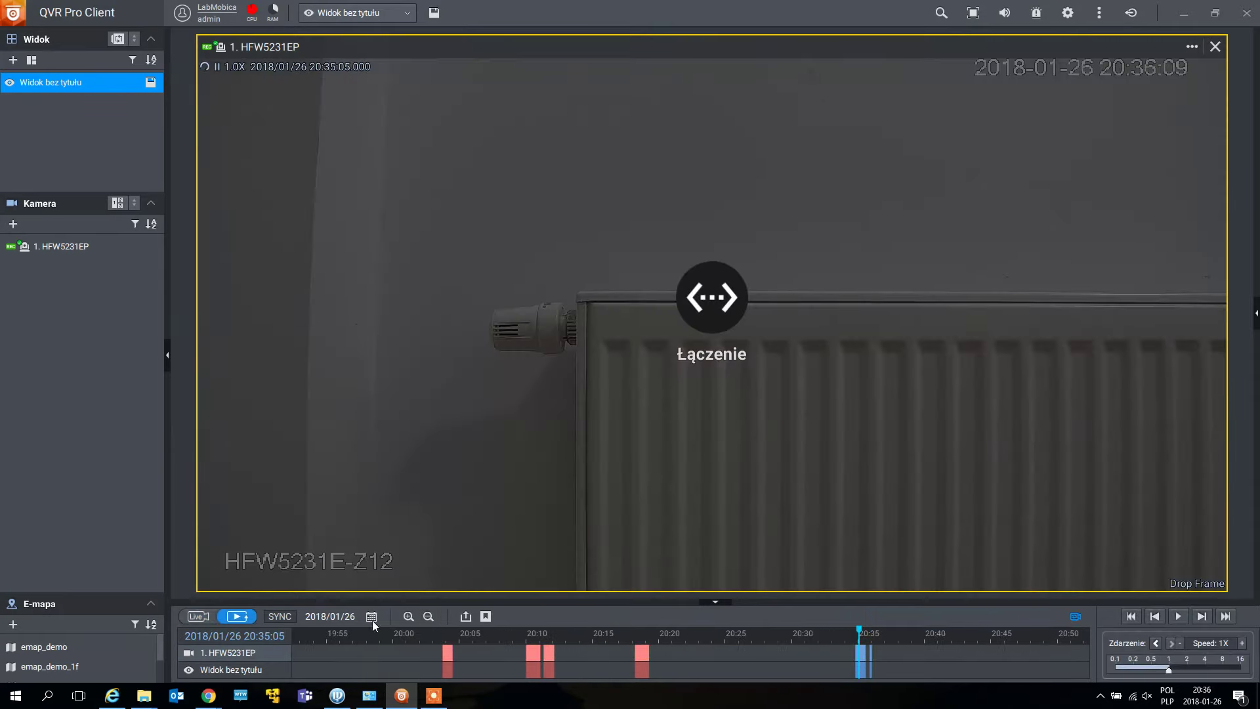
left_click(407, 615)
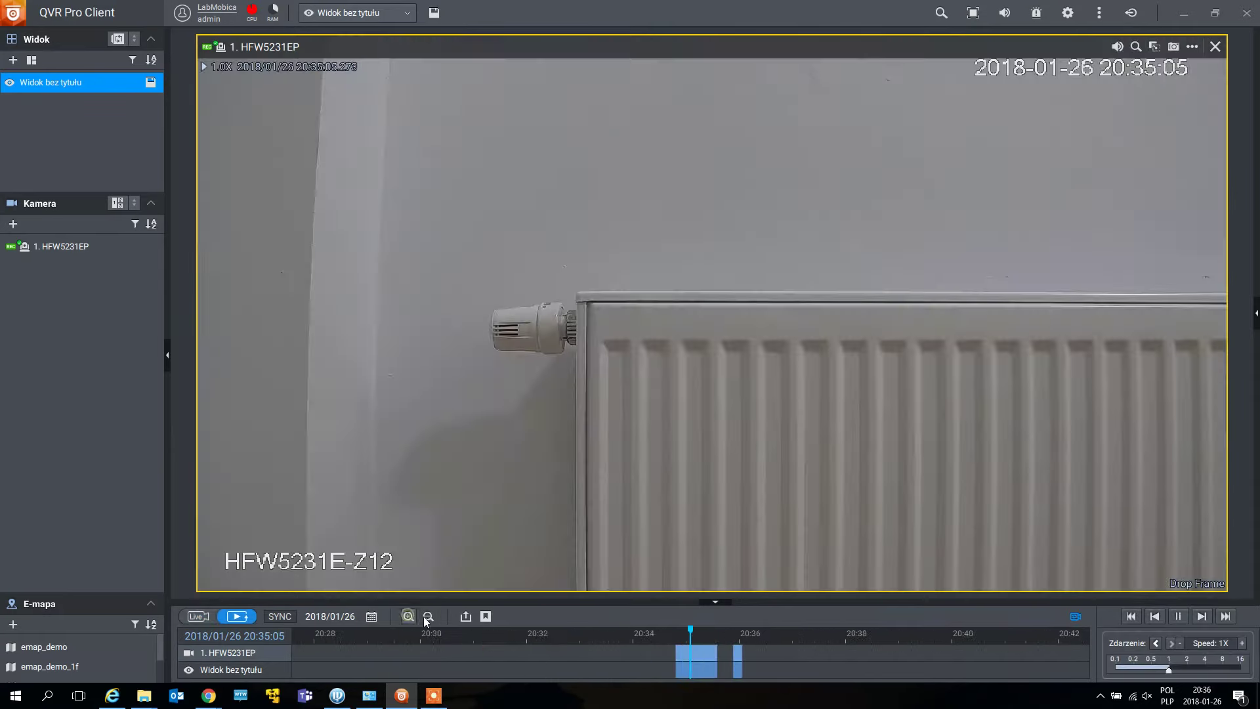
left_click(738, 659)
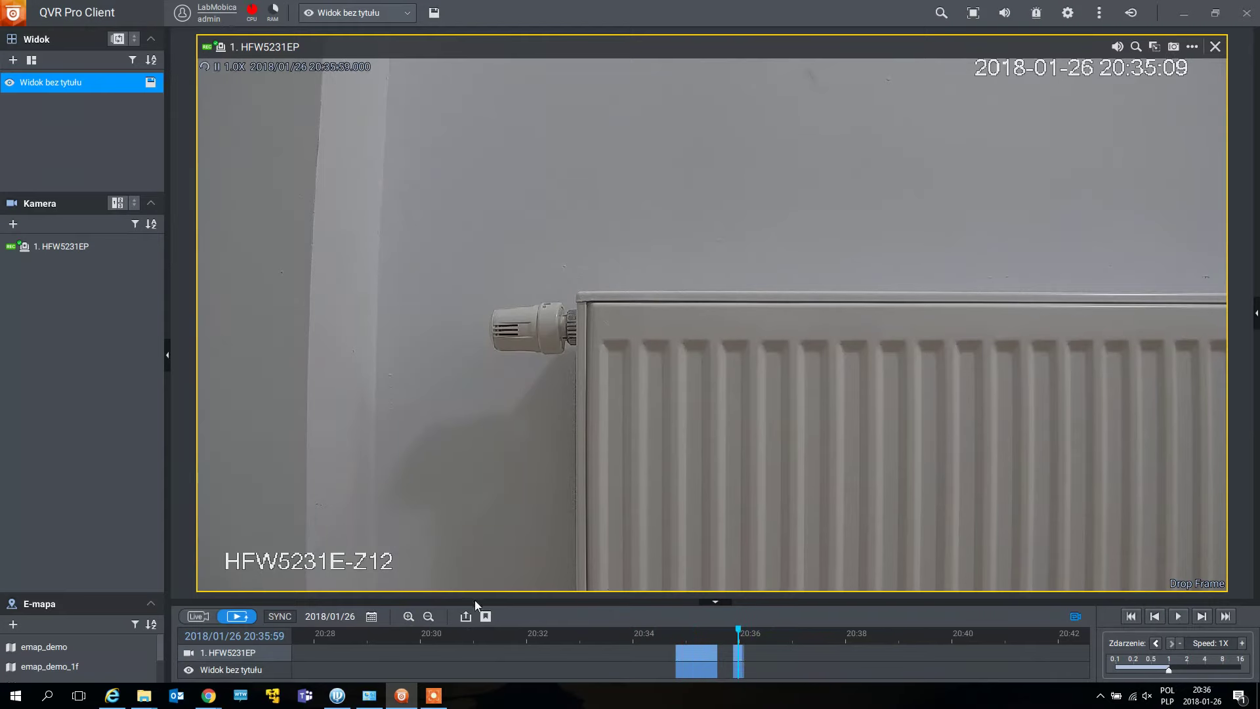
left_click(431, 616)
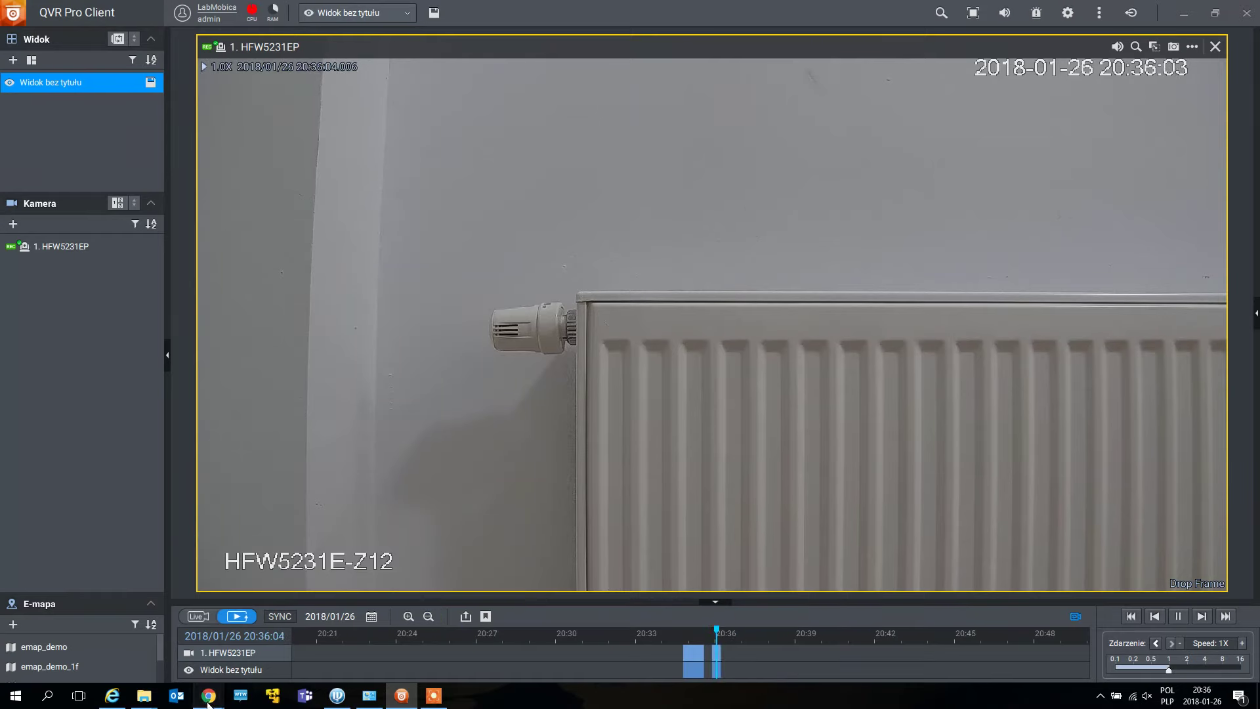
Switch back to QVR Pro in Chrome, then close and reopen the camera settings
left_click(278, 640)
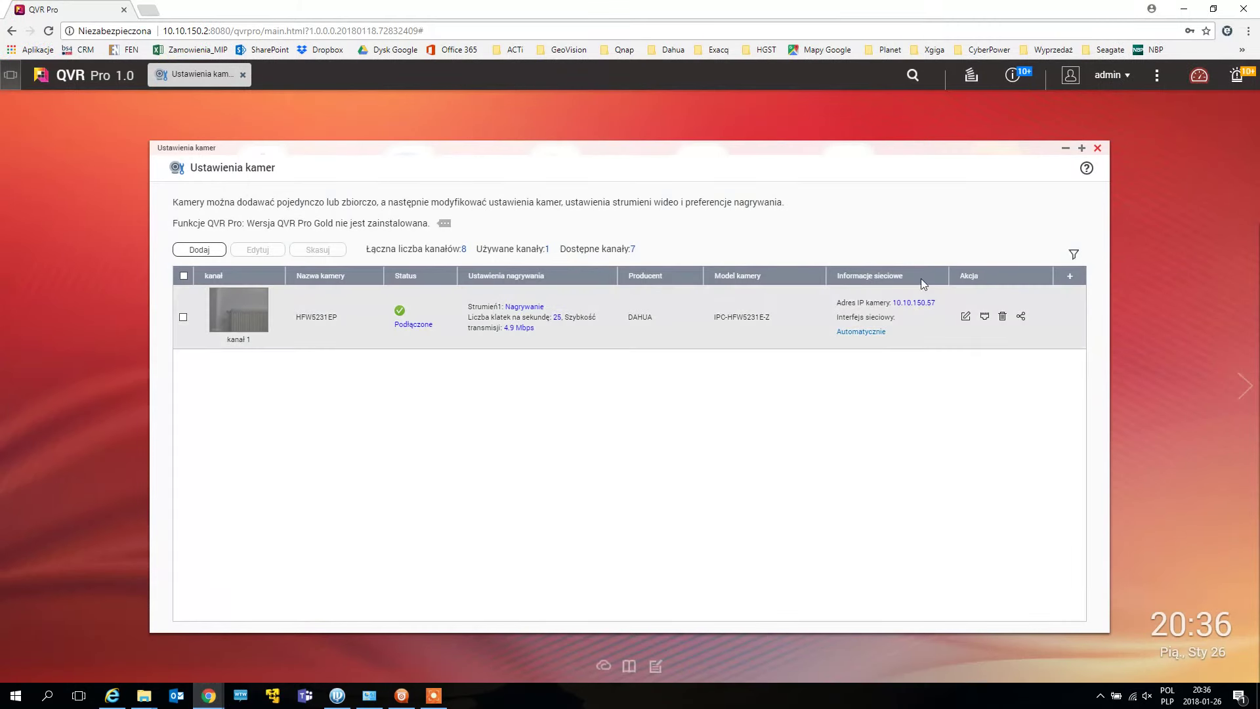
left_click(1097, 148)
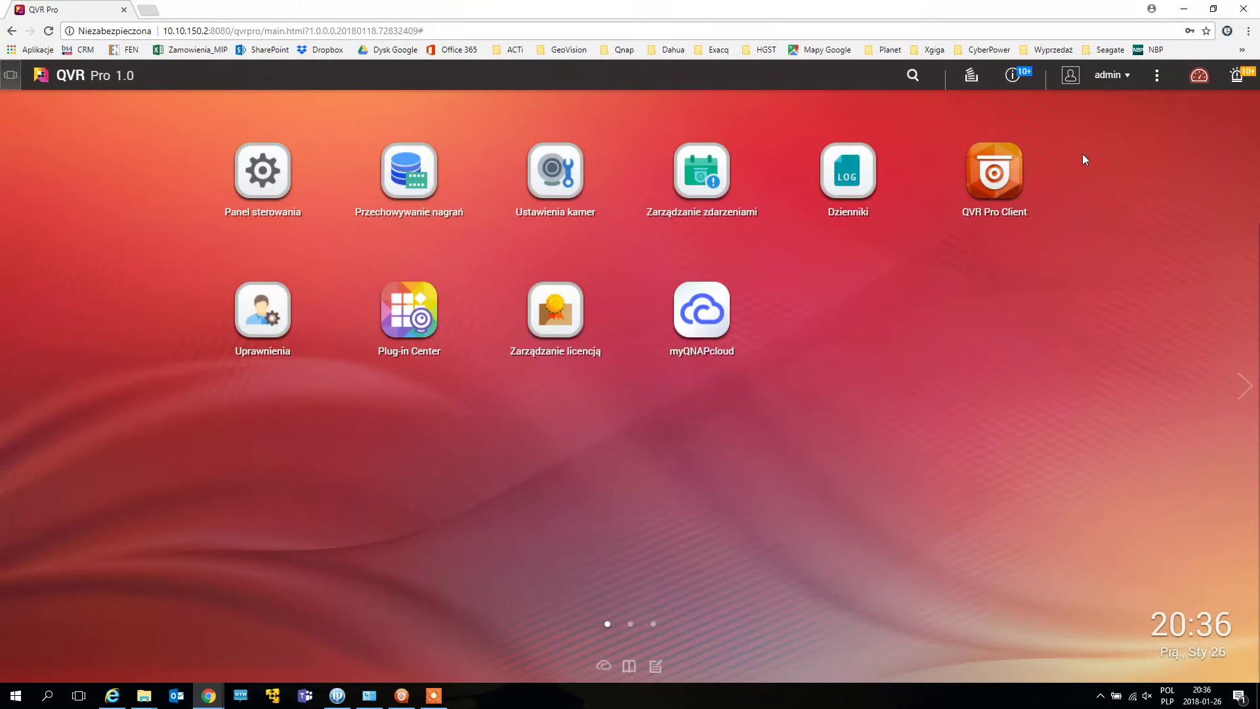
left_click(572, 184)
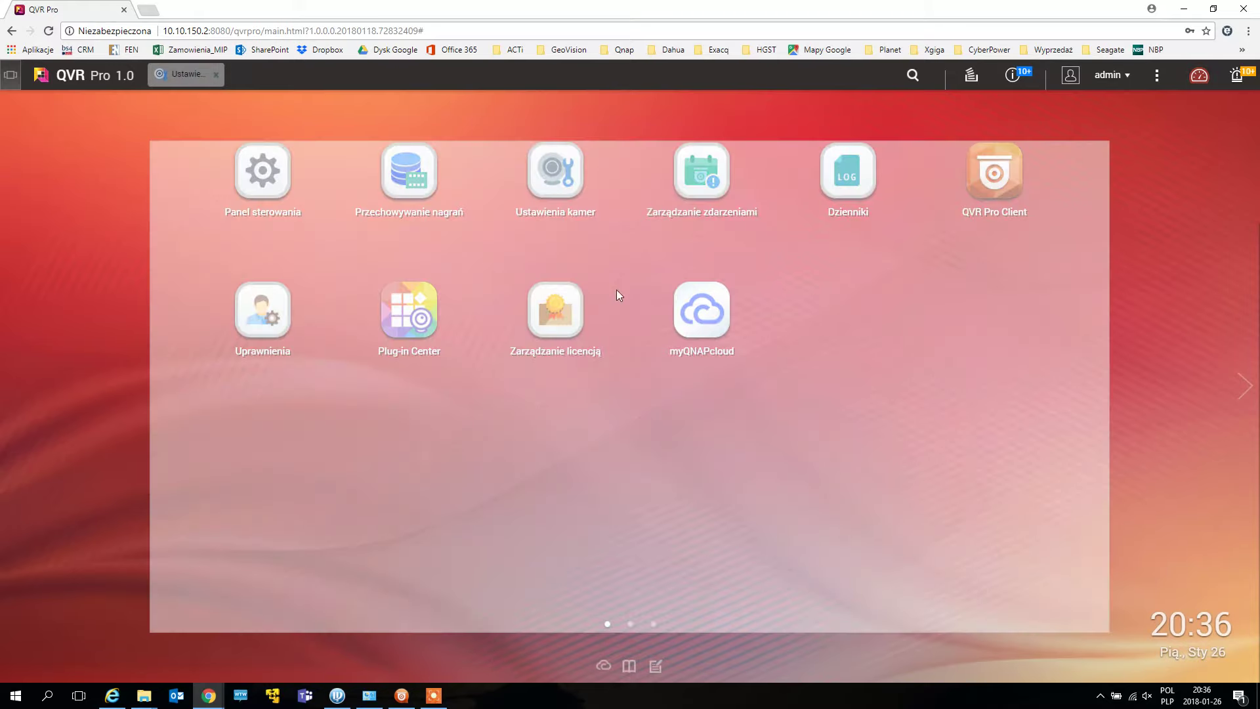